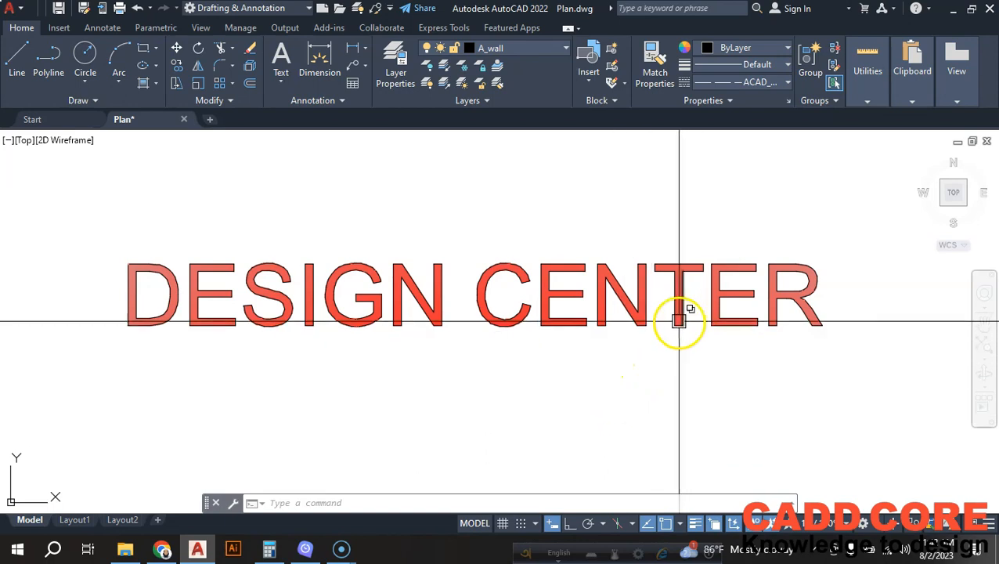
Look over the DESIGN CENTER title and the furnished floor plan in the drawing.
scroll(708, 323, "down", 3)
scroll(693, 322, "up", 3)
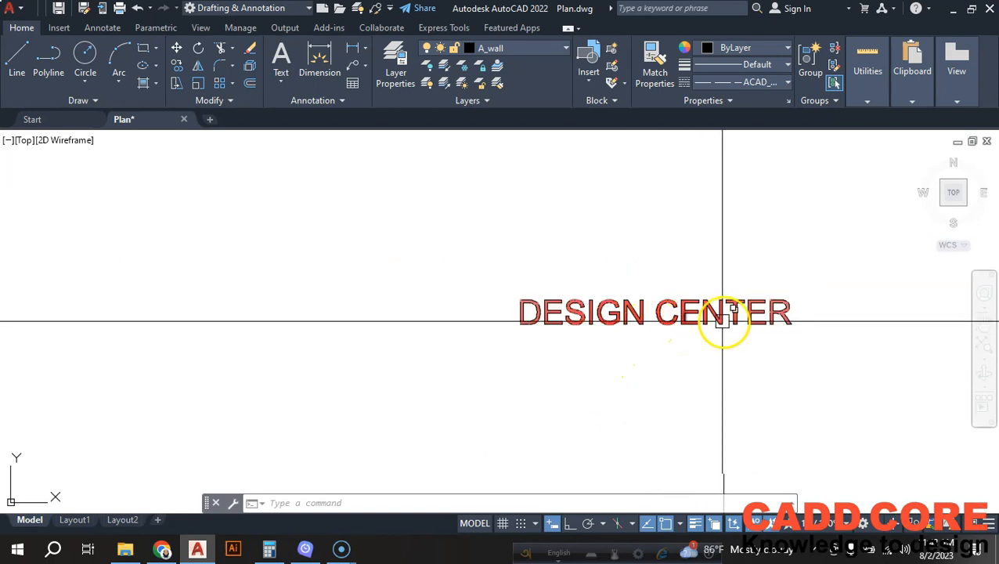
scroll(677, 347, "down", 6)
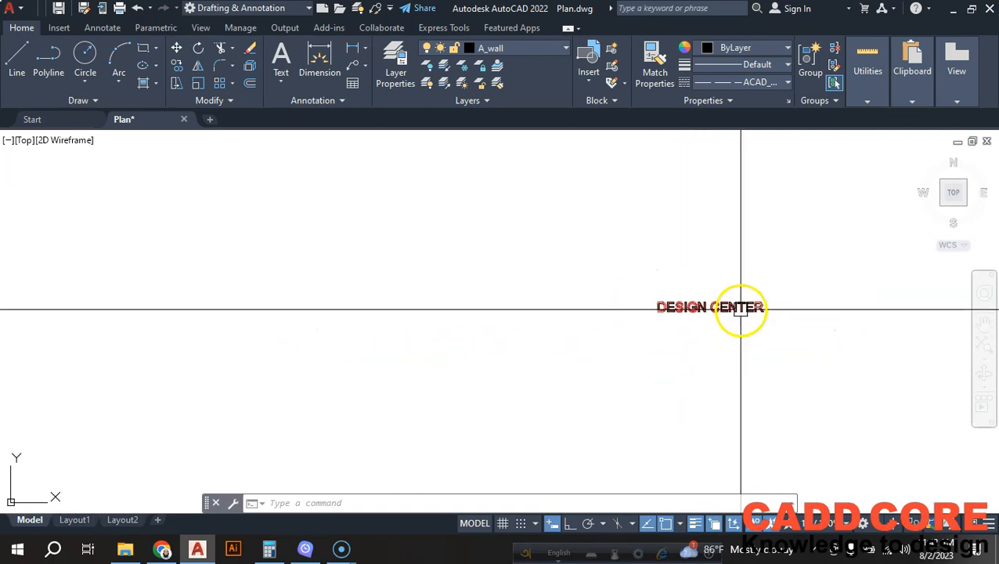
scroll(544, 333, "up", 4)
scroll(545, 333, "up", 2)
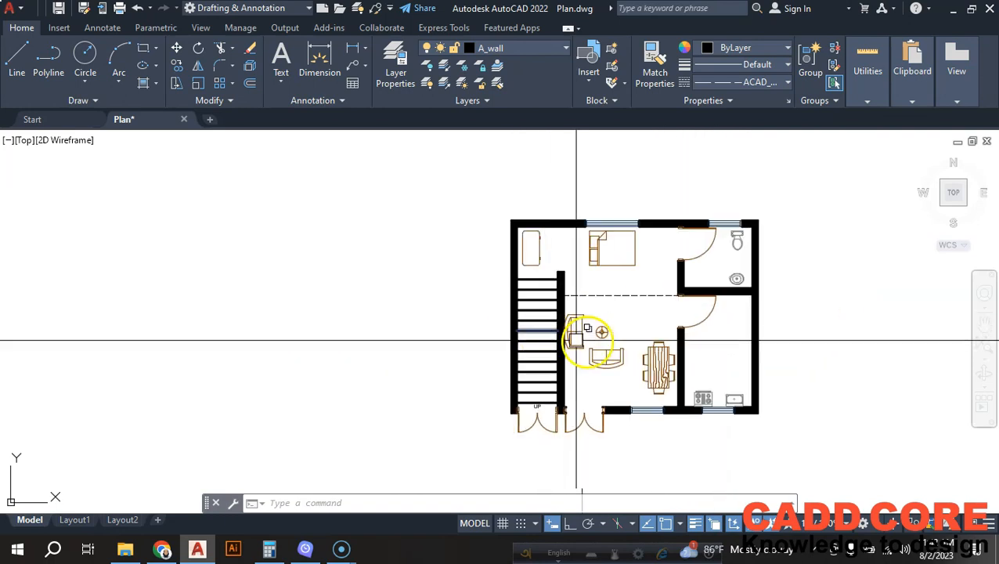
scroll(576, 319, "up", 2)
middle_click_drag(552, 345, 542, 346)
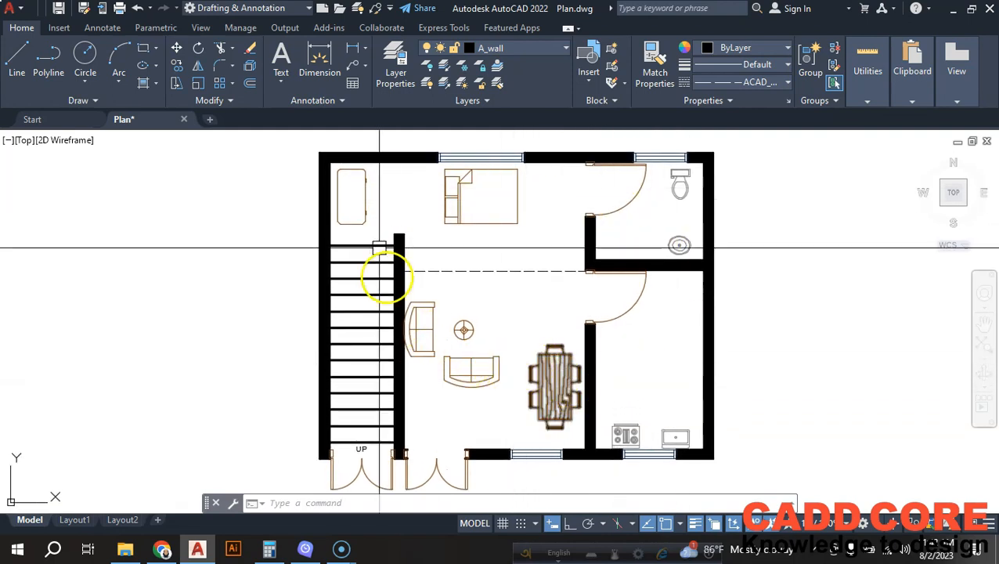
mouse_move(549, 350)
middle_mouse_down()
mouse_move(528, 315)
mouse_move(533, 350)
middle_mouse_up()
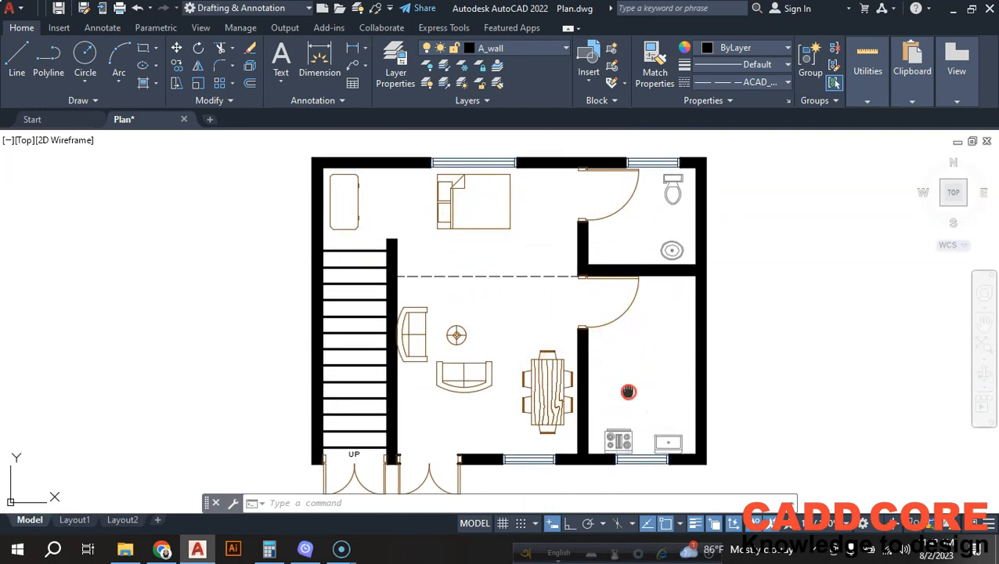
Examine the floor plan's living and dining furniture, bed, bathroom fixtures, stove and kitchen sink up close.
middle_click_drag(626, 395, 636, 365)
scroll(491, 357, "up", 3)
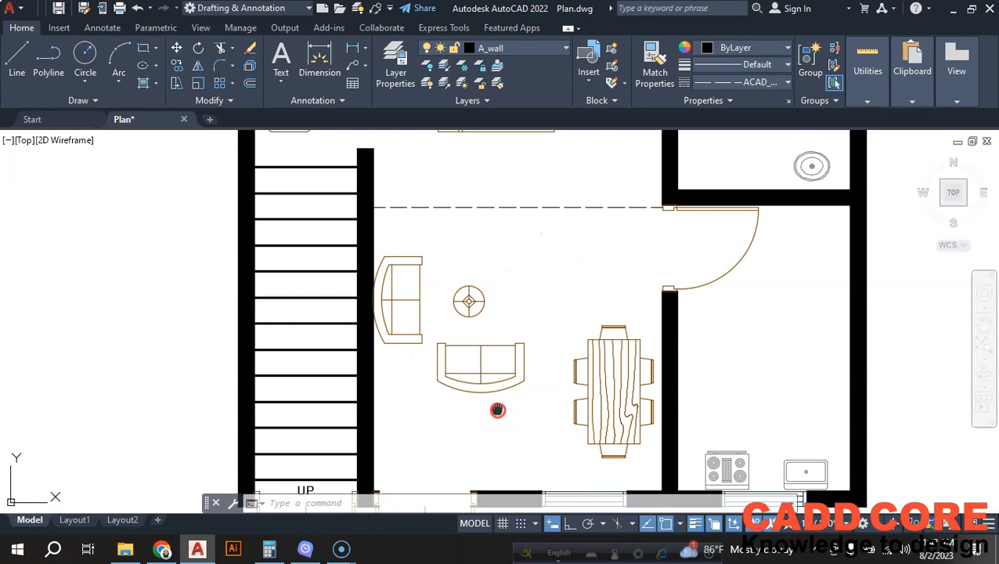
middle_click_drag(495, 408, 468, 374)
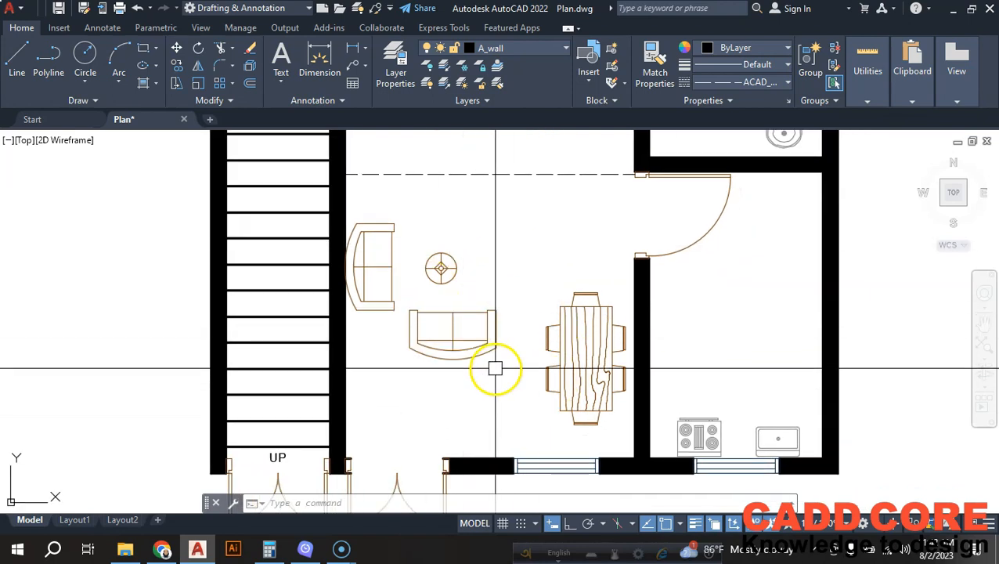
scroll(495, 368, "down", 2)
middle_click_drag(486, 286, 493, 416)
scroll(484, 351, "up", 2)
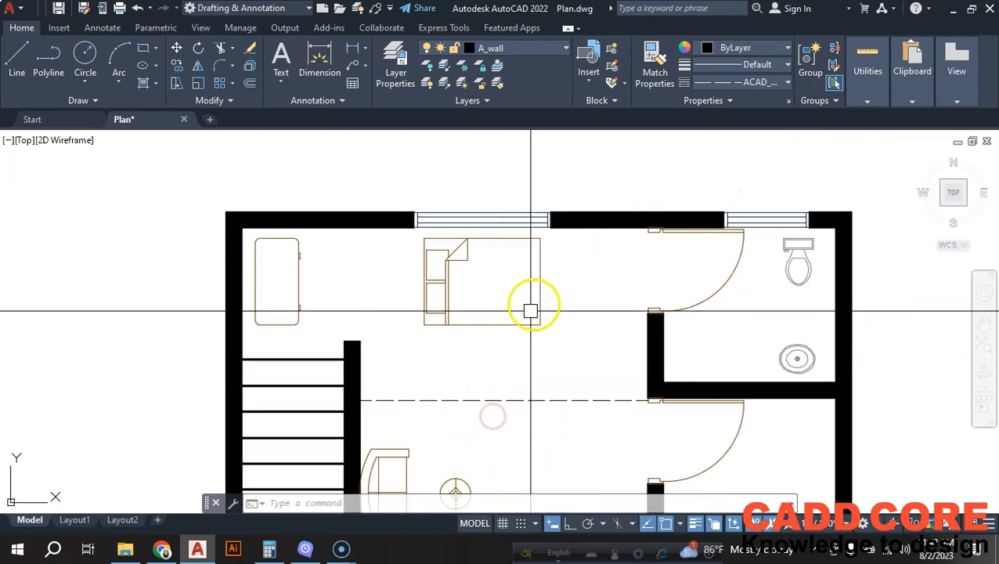
scroll(465, 271, "down", 2)
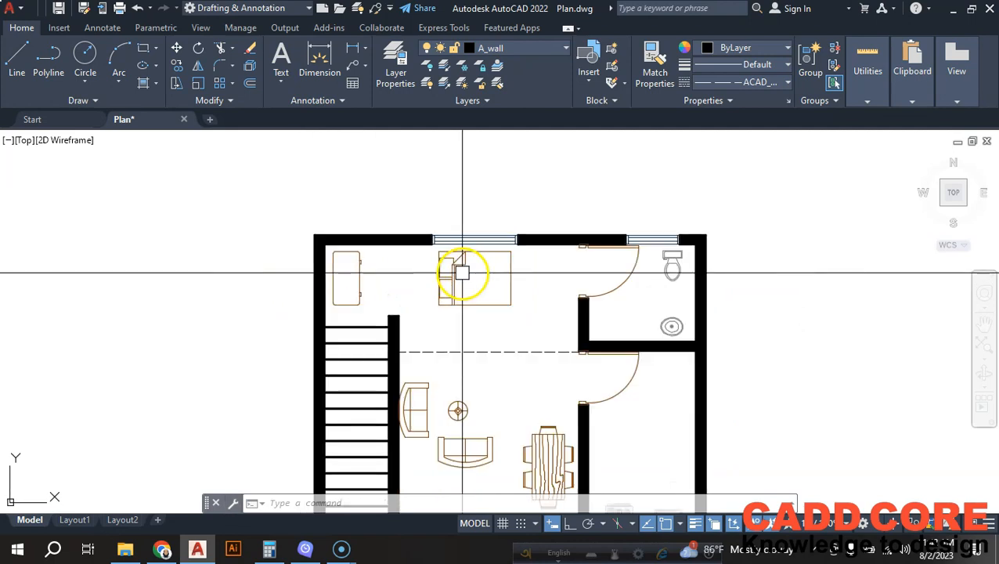
scroll(678, 286, "up", 2)
middle_click_drag(615, 312, 664, 290)
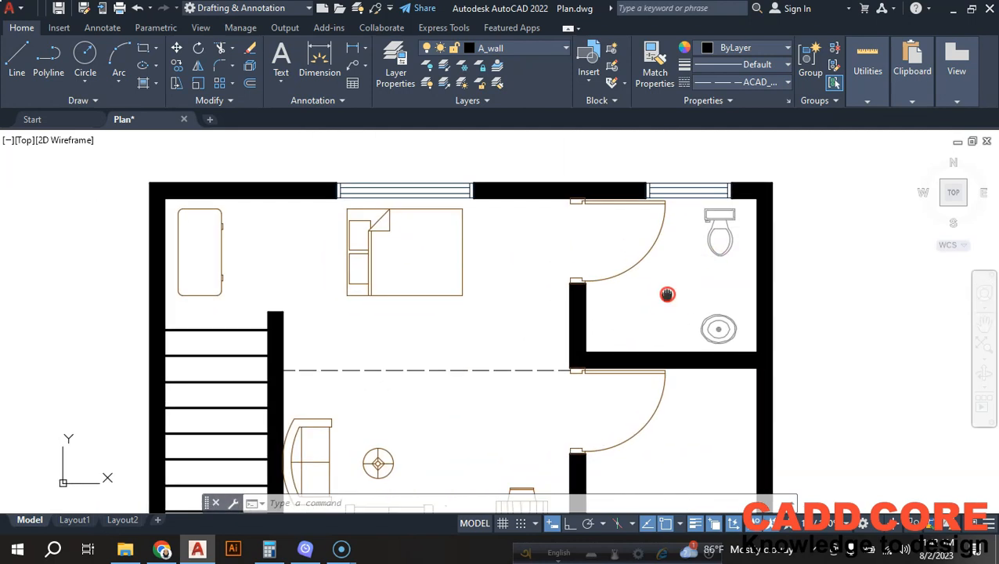
scroll(697, 224, "down", 4)
scroll(684, 350, "up", 4)
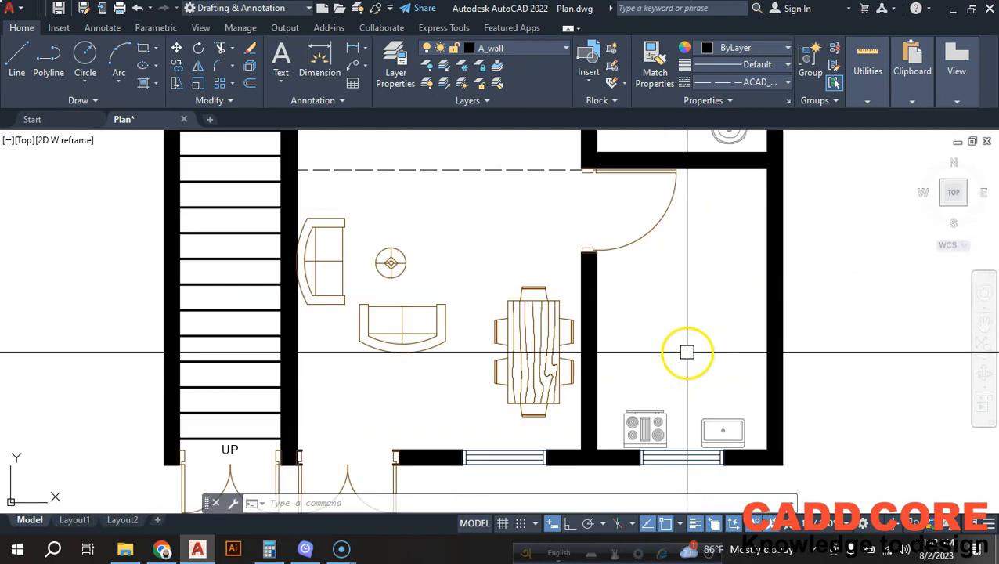
scroll(675, 443, "up", 2)
scroll(681, 448, "down", 4)
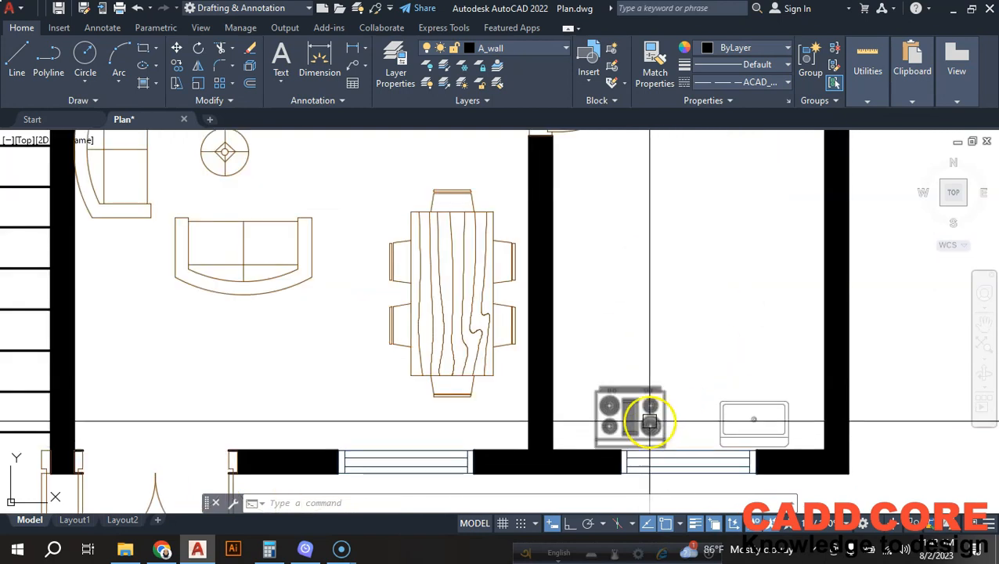
middle_click_drag(502, 294, 503, 325)
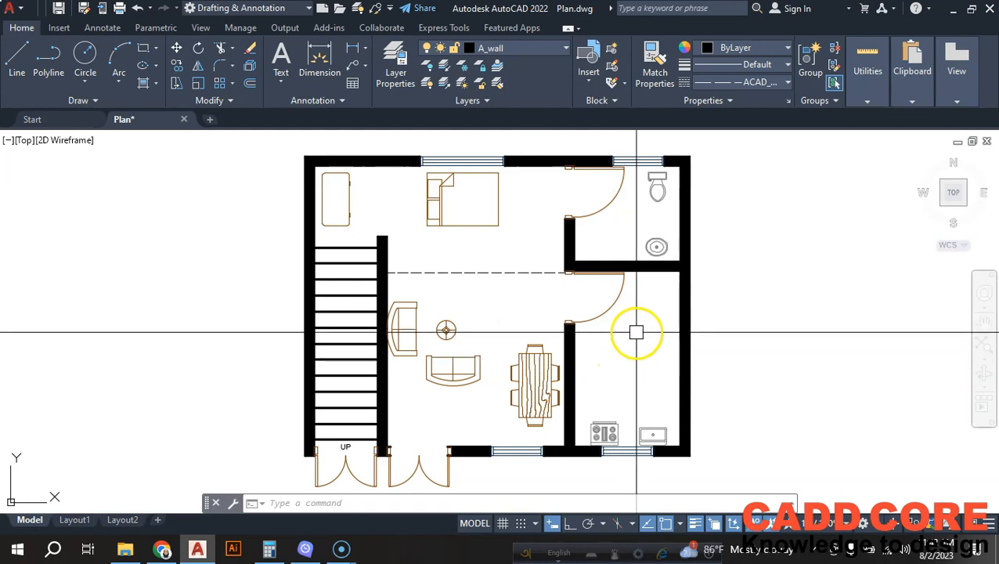
scroll(636, 382, "up", 3)
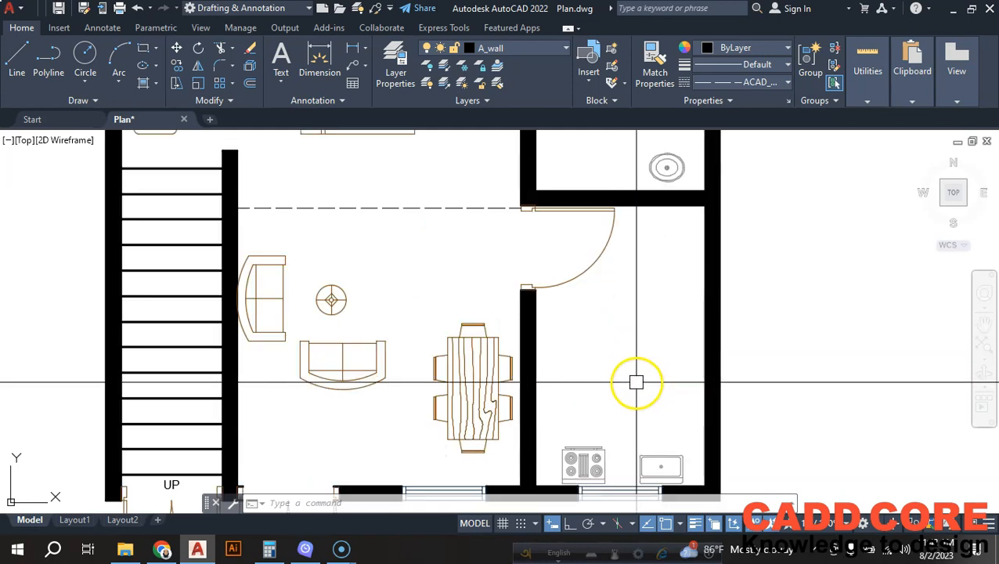
scroll(636, 382, "down", 3)
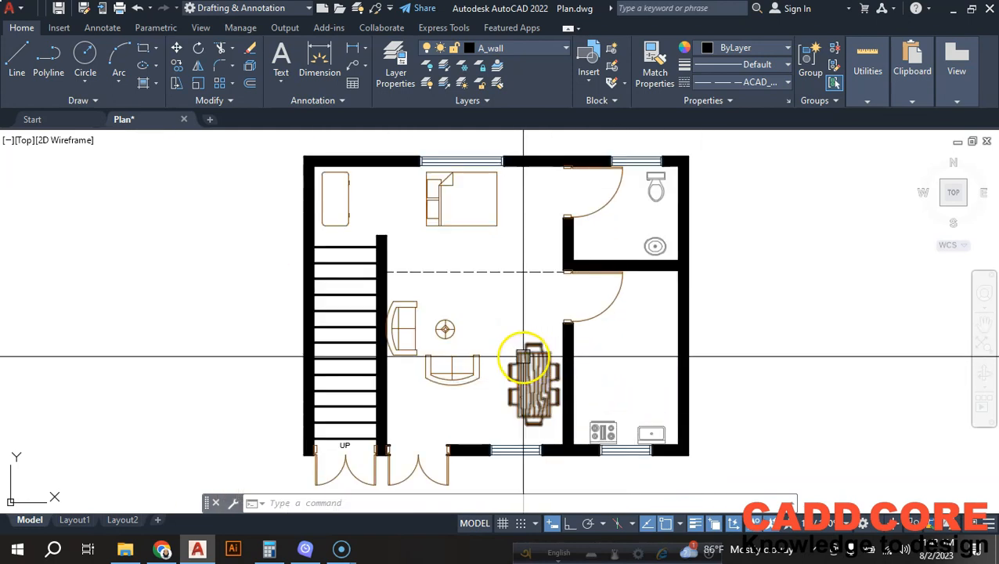
middle_click_drag(480, 324, 471, 317)
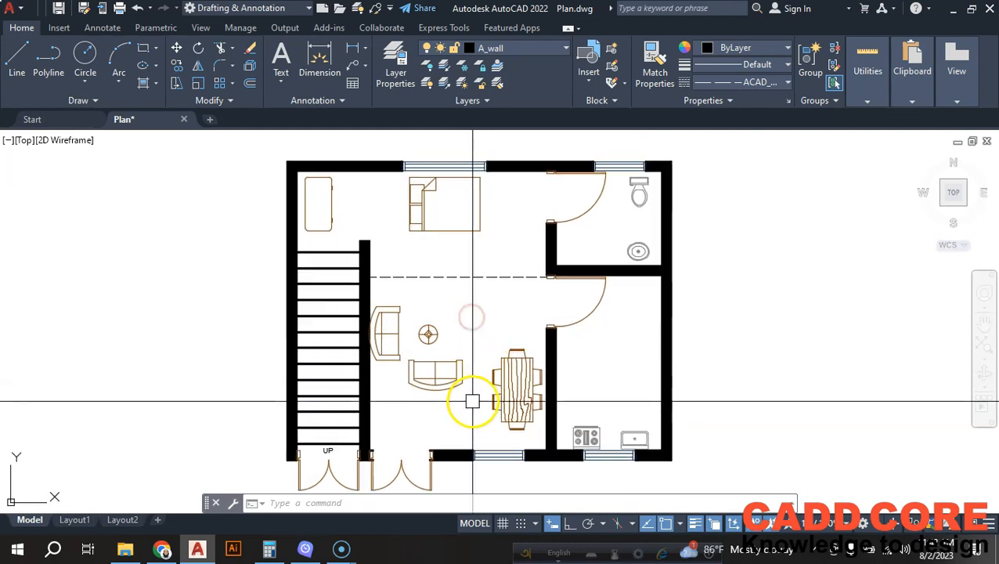
scroll(475, 402, "up", 2)
scroll(415, 379, "down", 2)
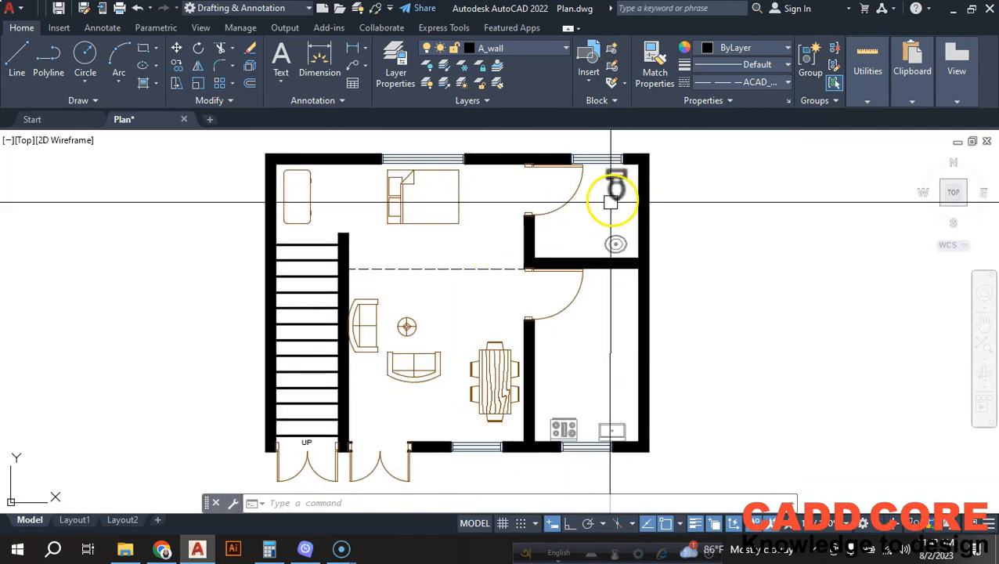
middle_click_drag(436, 217, 428, 240)
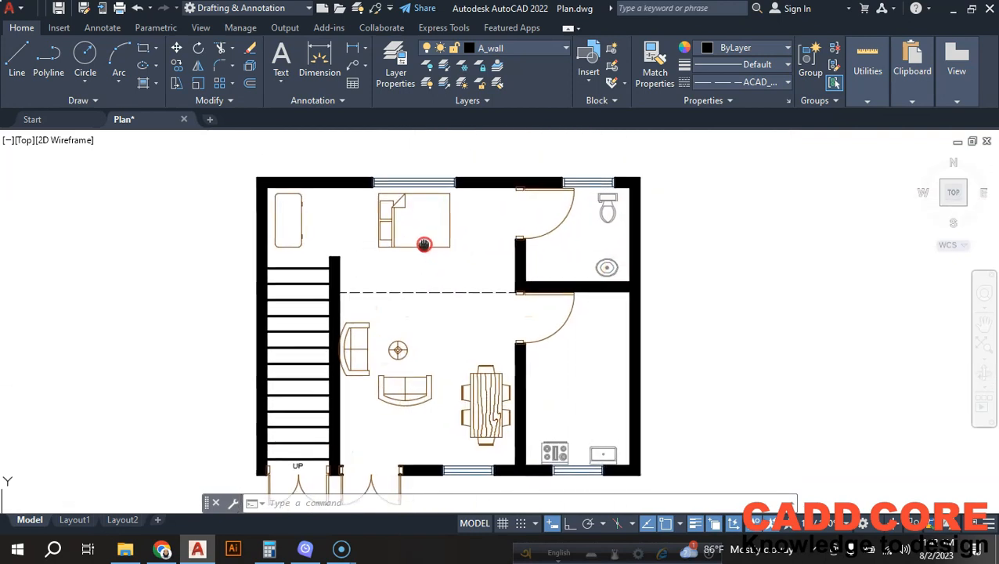
middle_click_drag(476, 263, 493, 247)
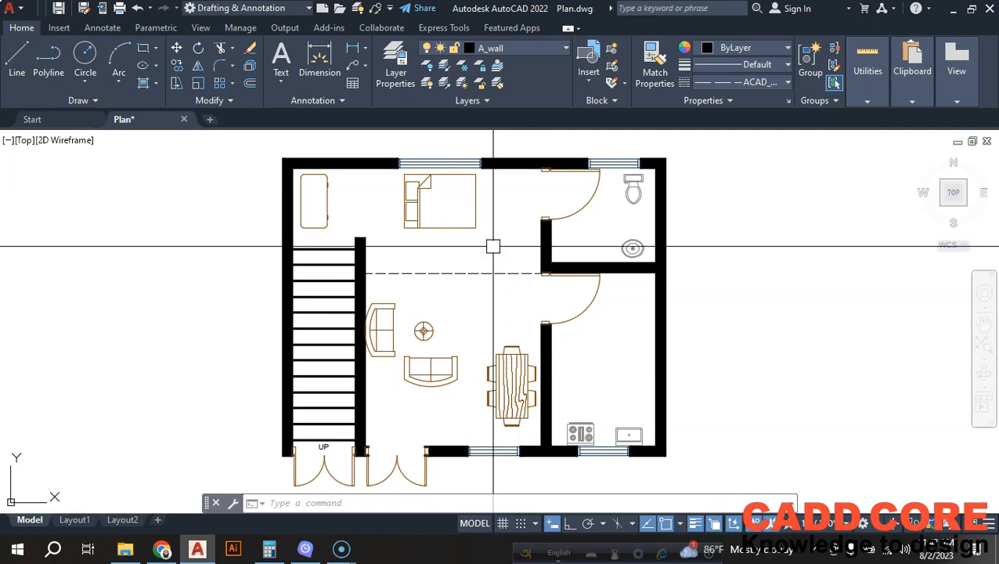
middle_click_drag(487, 295, 480, 313)
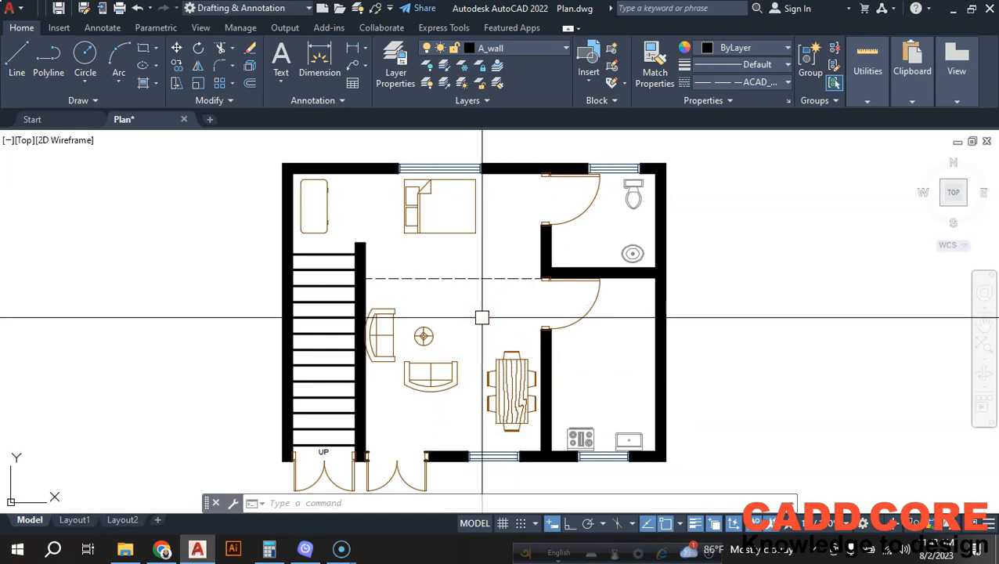
middle_click_drag(482, 317, 483, 307)
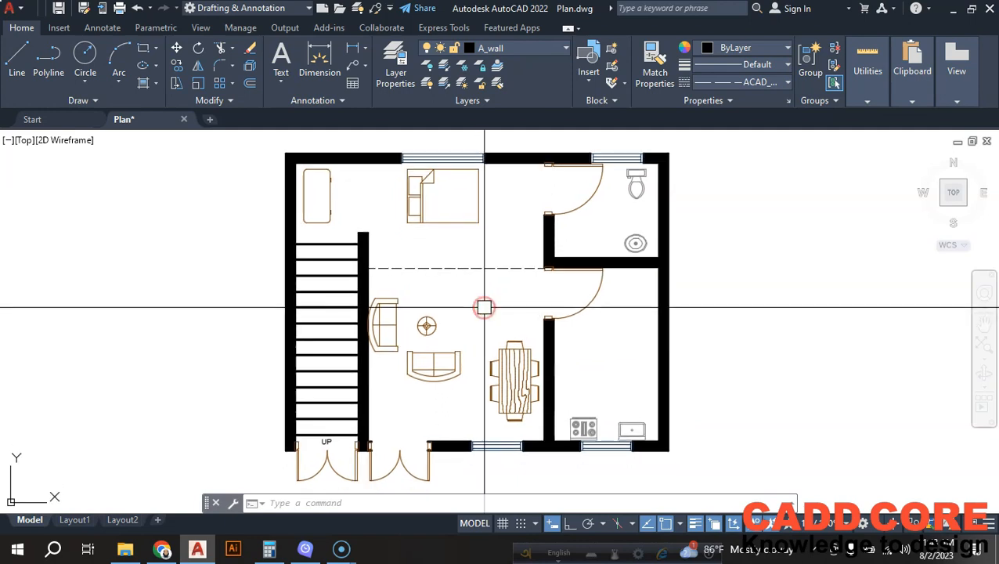
middle_click_drag(495, 245, 488, 260)
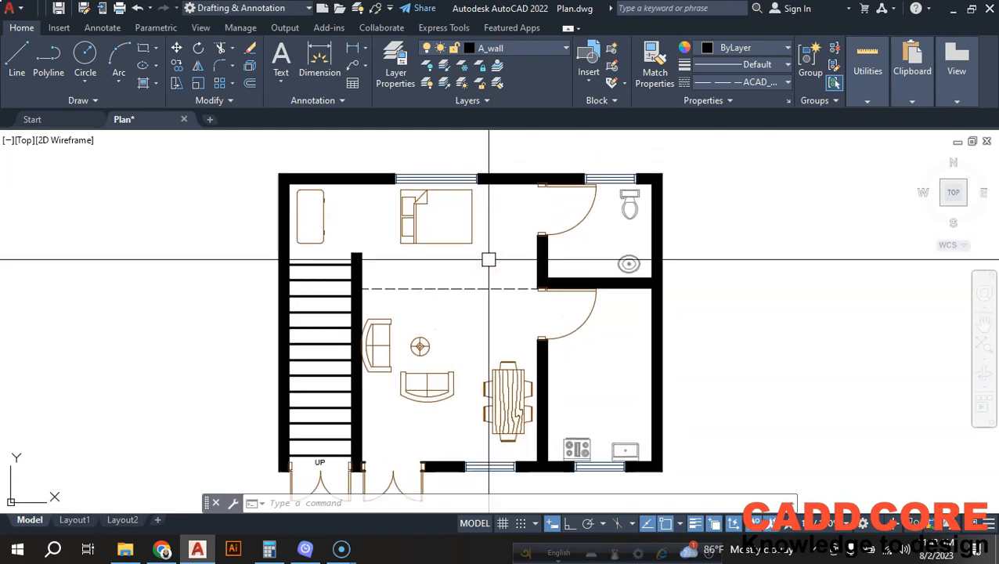
Inspect the furniture and fixture blocks room by room, from the bed and sofas to the dining table, wardrobe and stove.
scroll(340, 220, "up", 2)
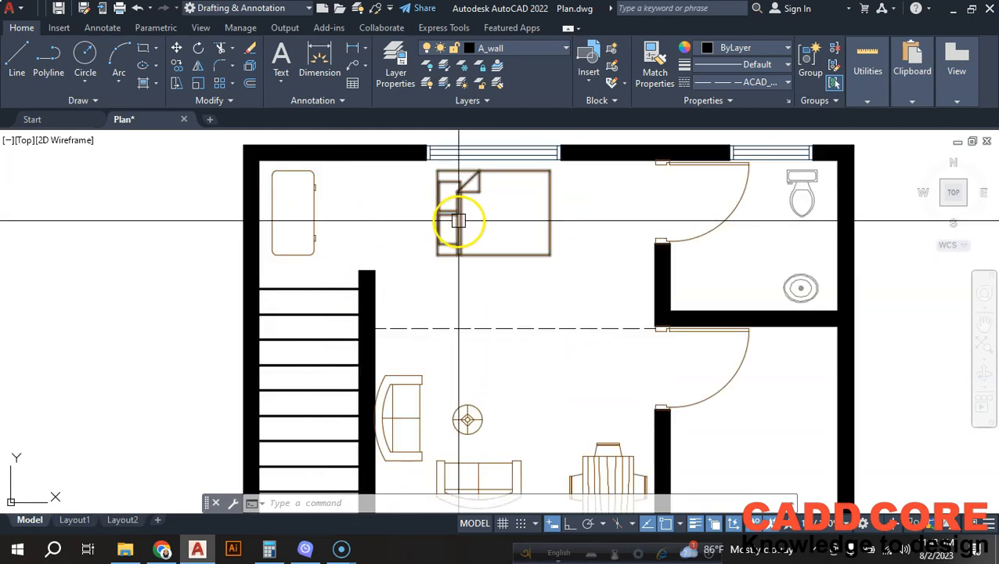
scroll(495, 234, "down", 4)
scroll(487, 338, "up", 4)
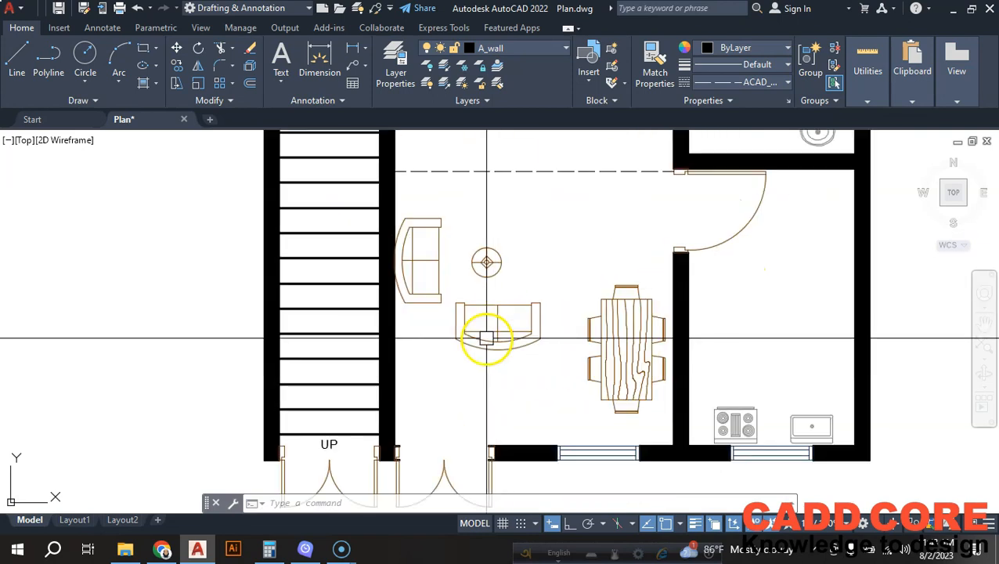
scroll(486, 339, "up", 2)
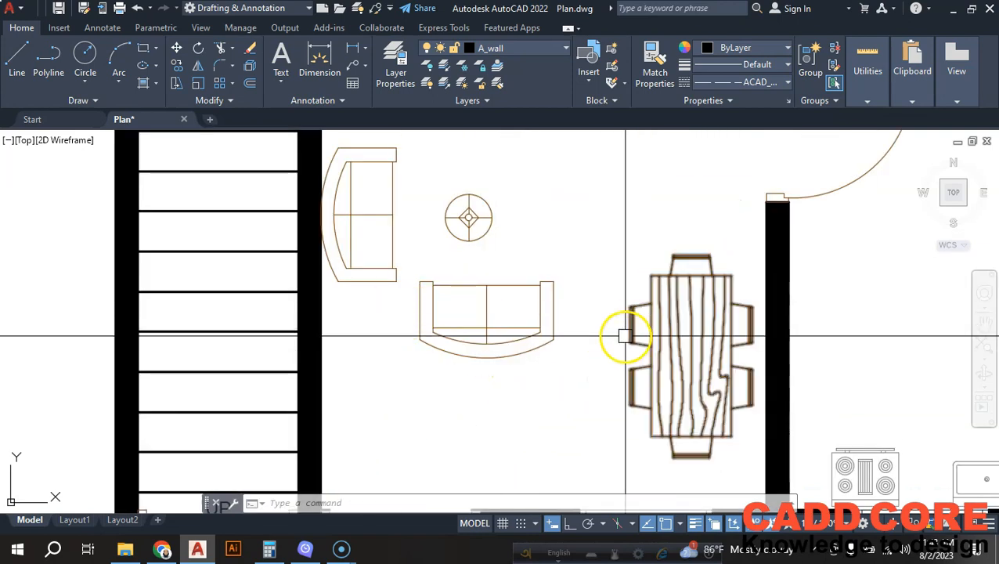
scroll(548, 352, "down", 4)
scroll(518, 163, "up", 4)
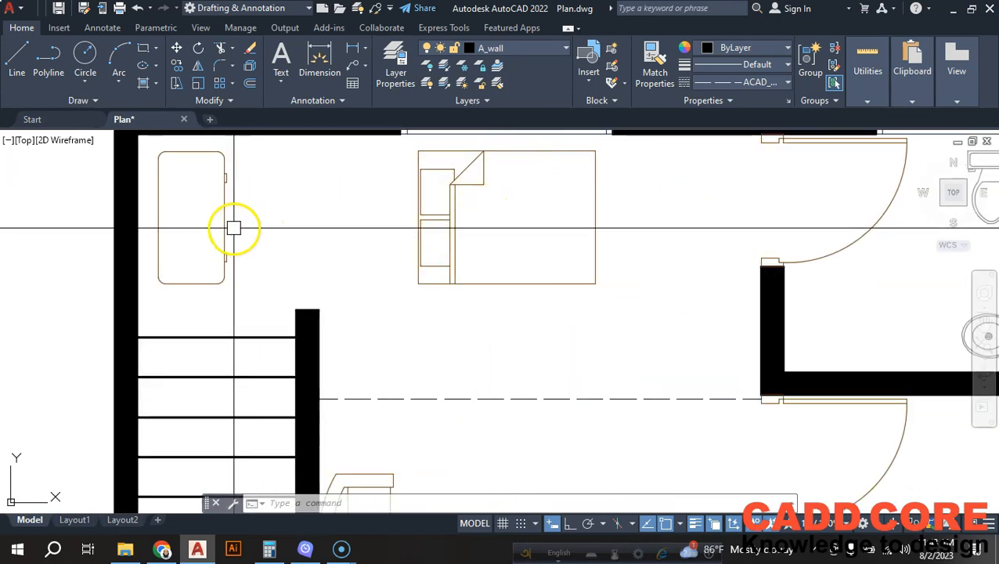
scroll(526, 190, "down", 4)
scroll(557, 252, "up", 2)
scroll(562, 269, "down", 4)
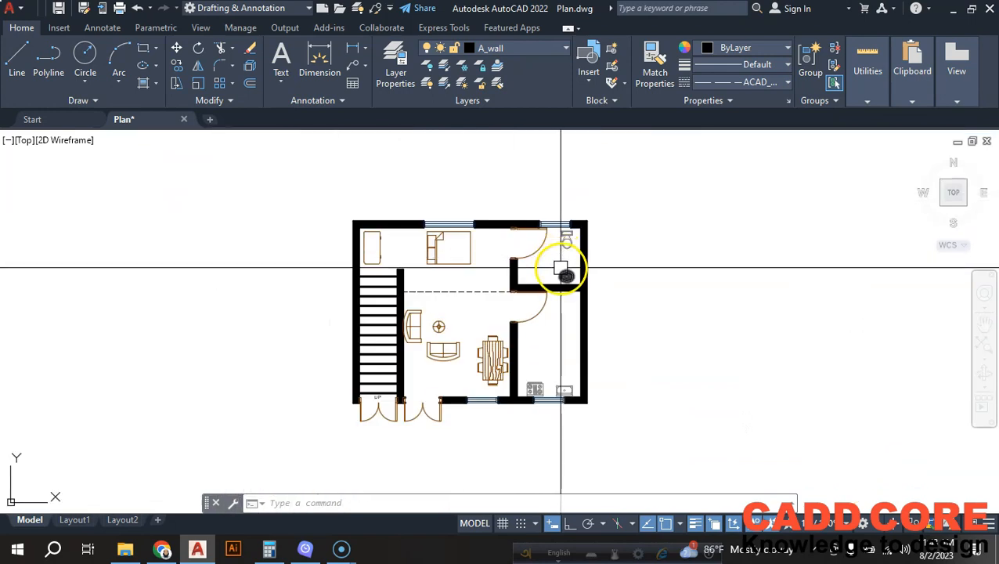
scroll(529, 394, "up", 8)
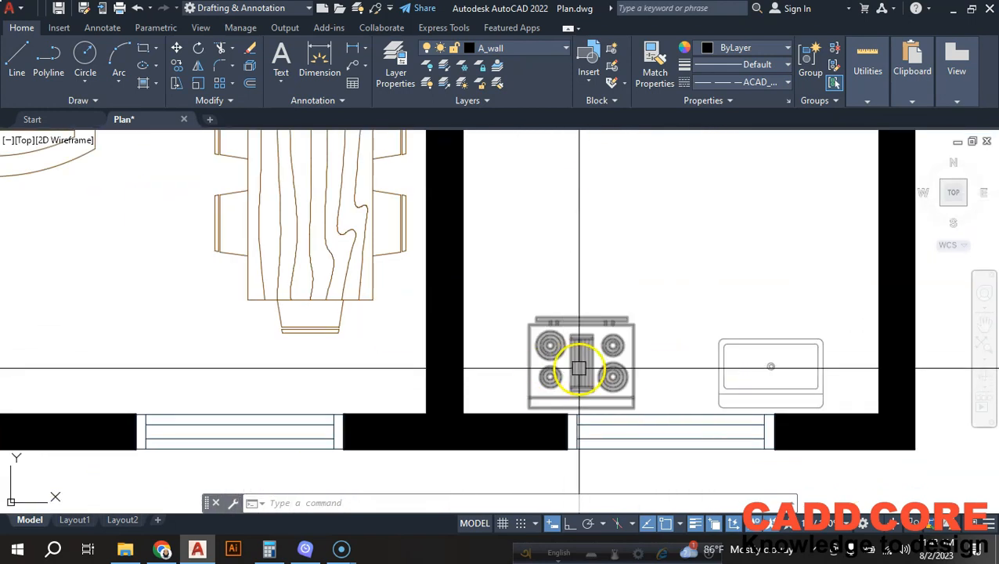
scroll(626, 356, "down", 2)
scroll(633, 358, "down", 5)
scroll(571, 293, "up", 4)
scroll(571, 274, "down", 2)
middle_click_drag(571, 274, 533, 312)
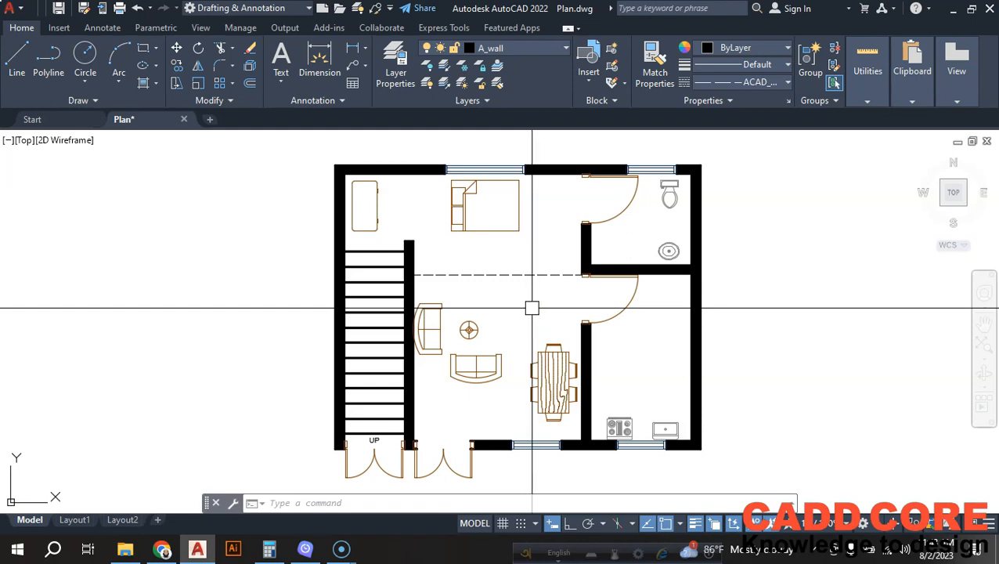
scroll(524, 283, "down", 2)
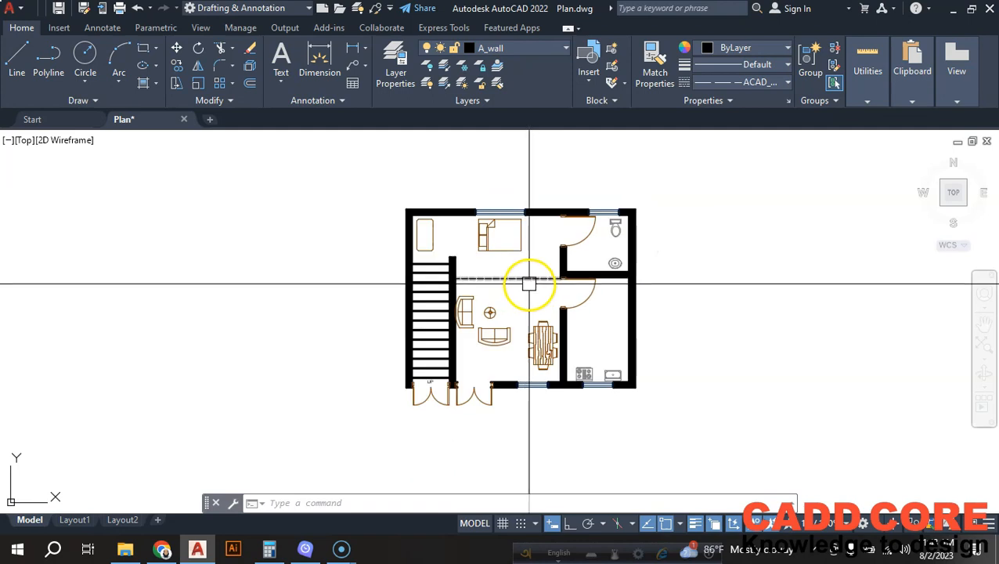
scroll(528, 268, "up", 2)
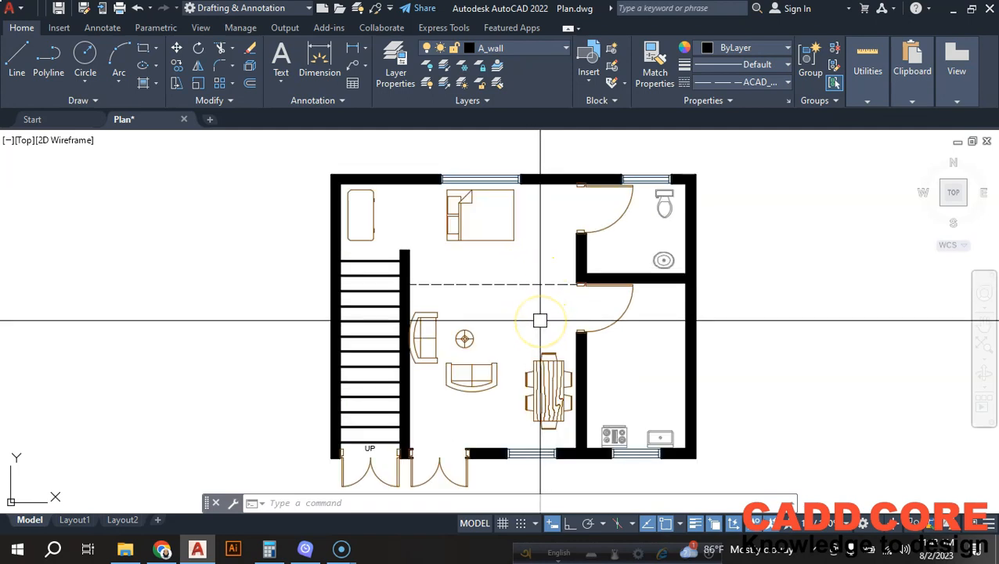
middle_click_drag(540, 319, 535, 316)
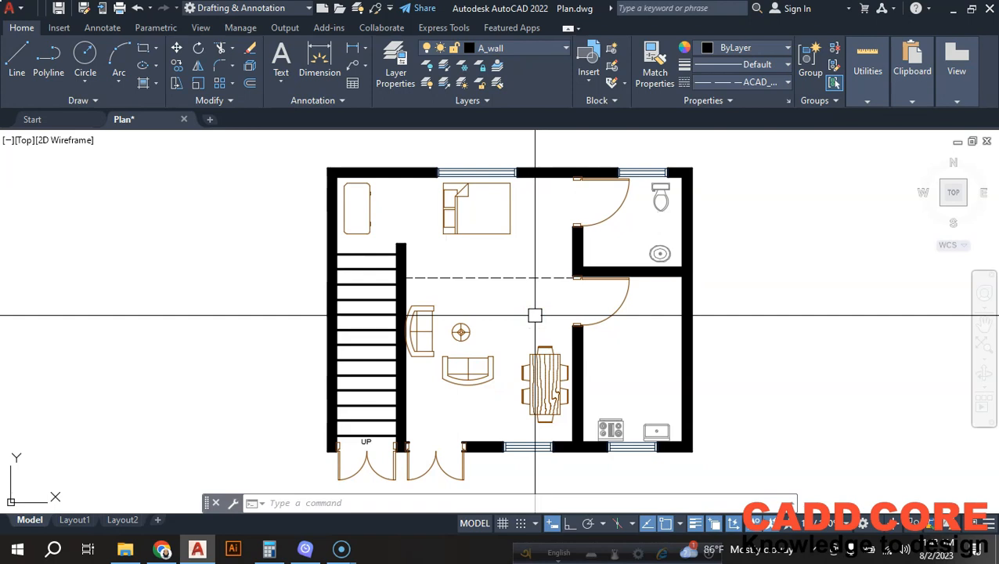
middle_click_drag(534, 314, 526, 313)
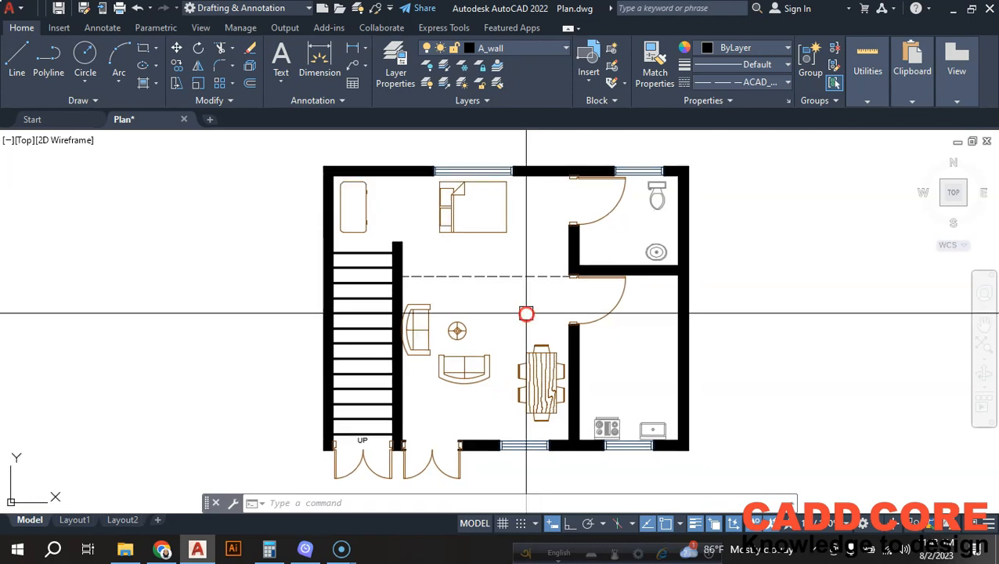
left_click(523, 362)
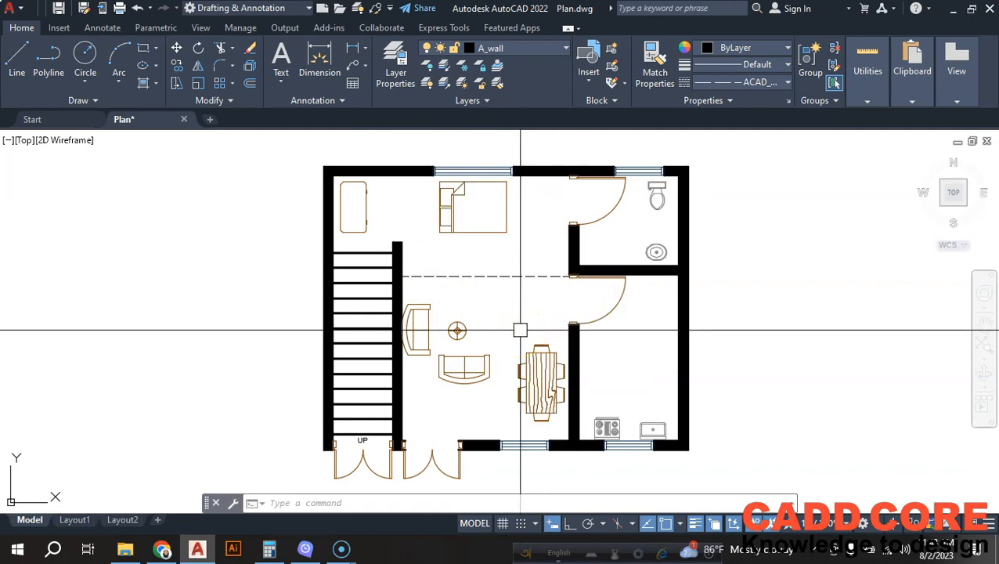
left_click(501, 315)
middle_click_drag(502, 315, 491, 311)
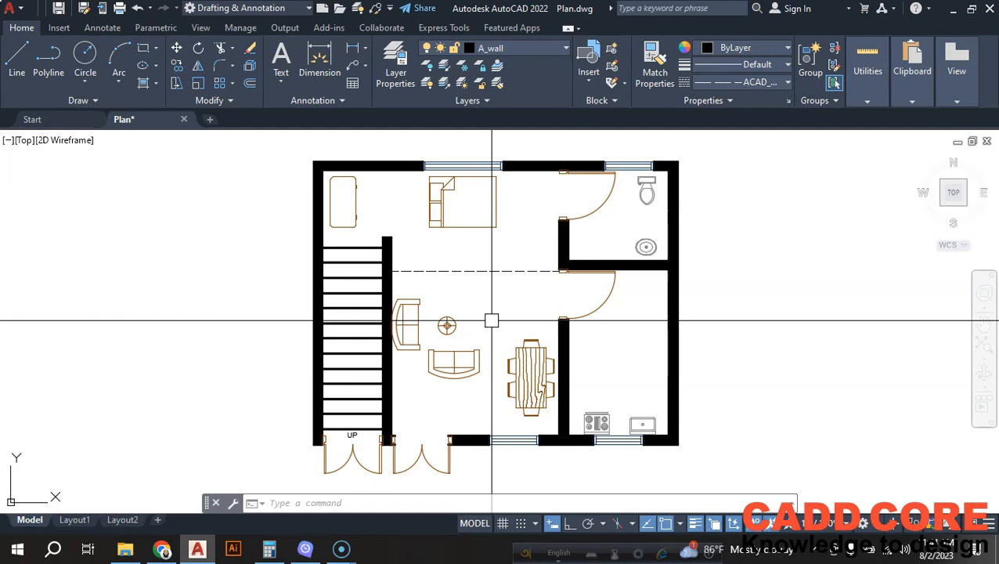
Open DesignCenter with the DC (ADCENTER) command and close it again.
middle_click_drag(495, 307, 483, 306)
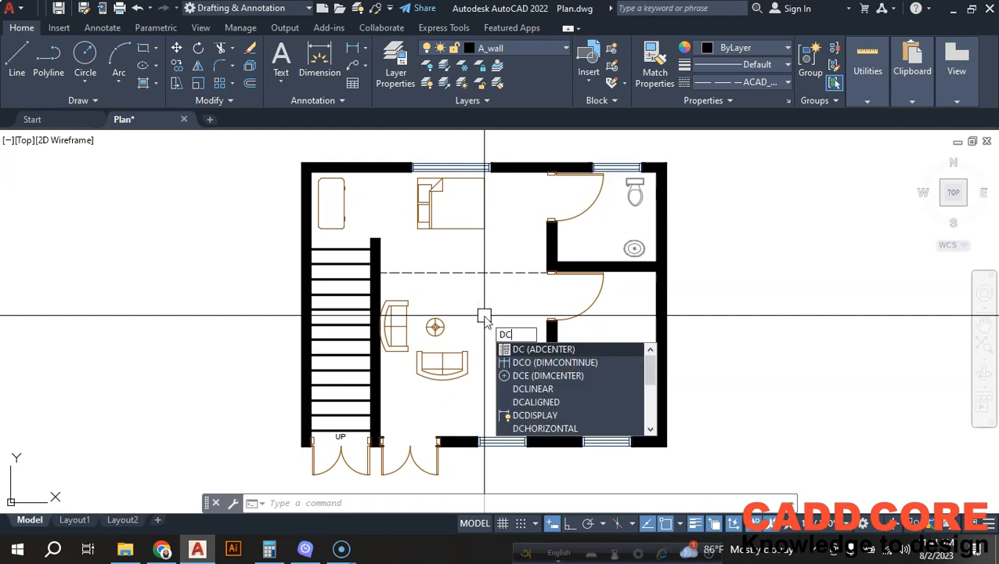
key("Return")
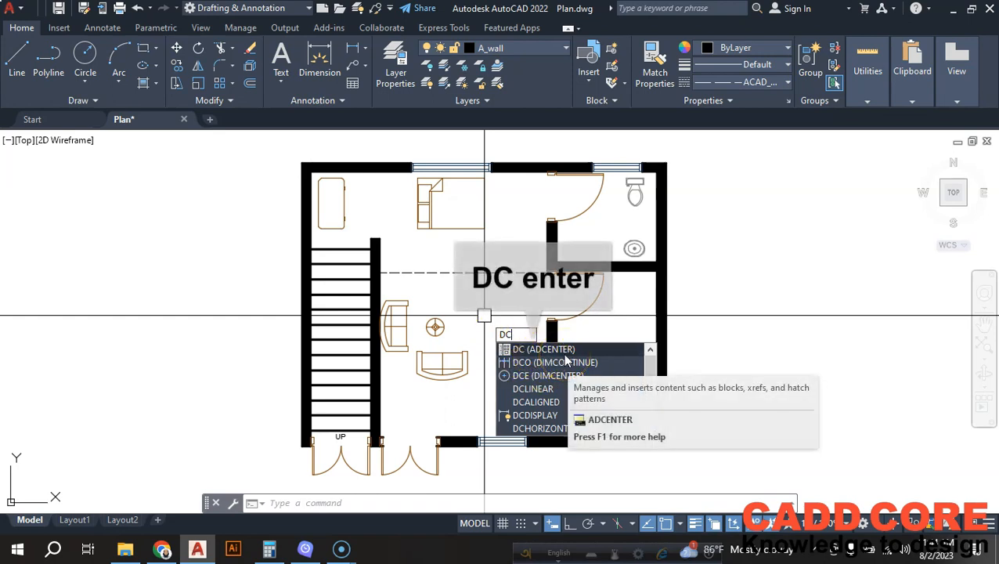
left_click(564, 354)
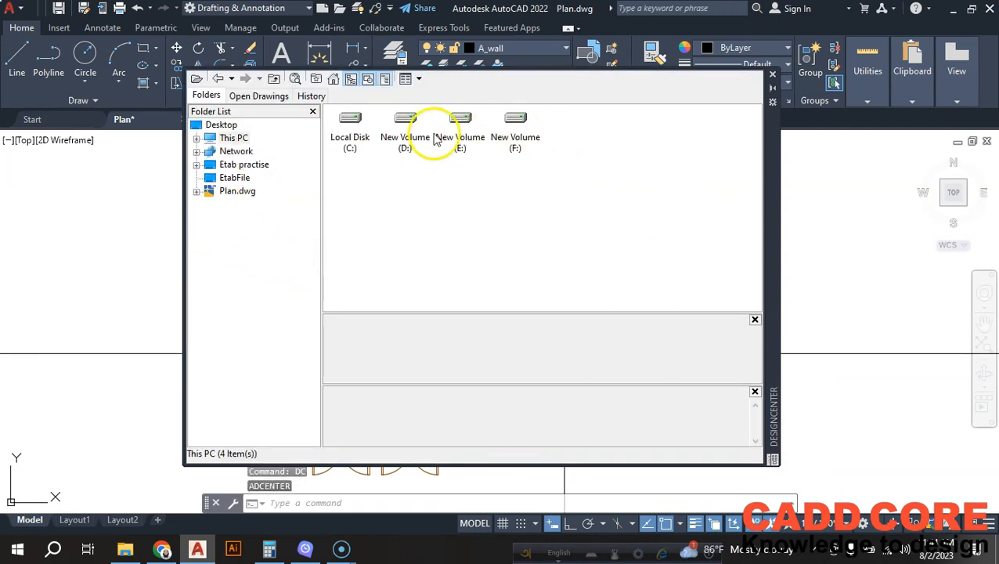
left_click(772, 76)
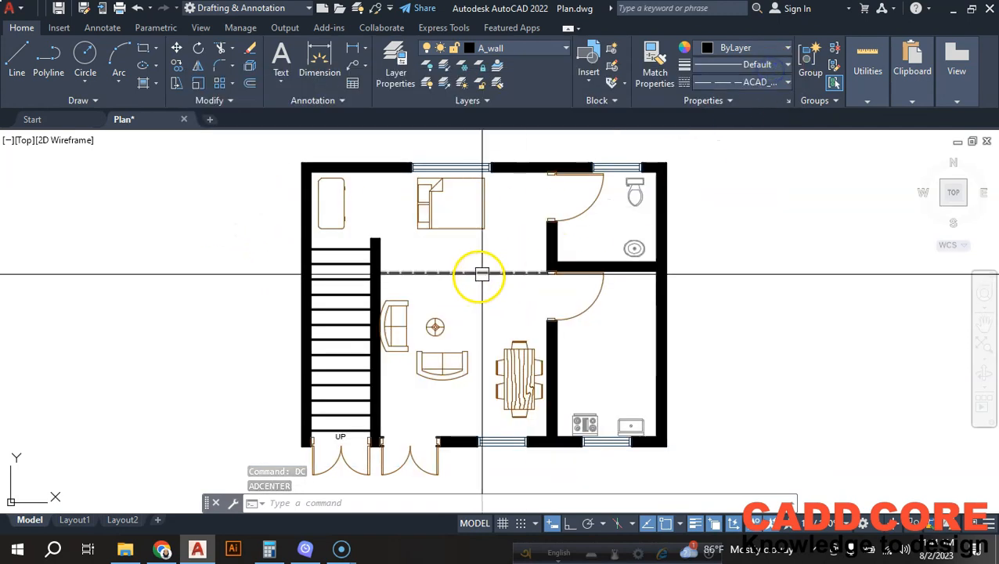
Open DesignCenter and browse to the folder C:\Program Files\Autodesk\AutoCAD 2022\Sample\en-us\DesignCenter.
key("ctrl+2")
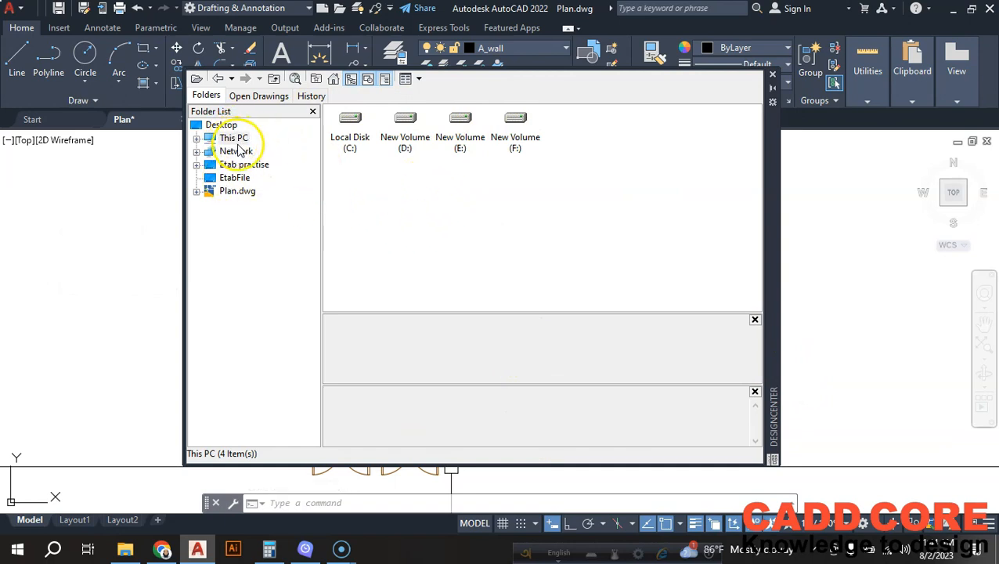
left_click(198, 139)
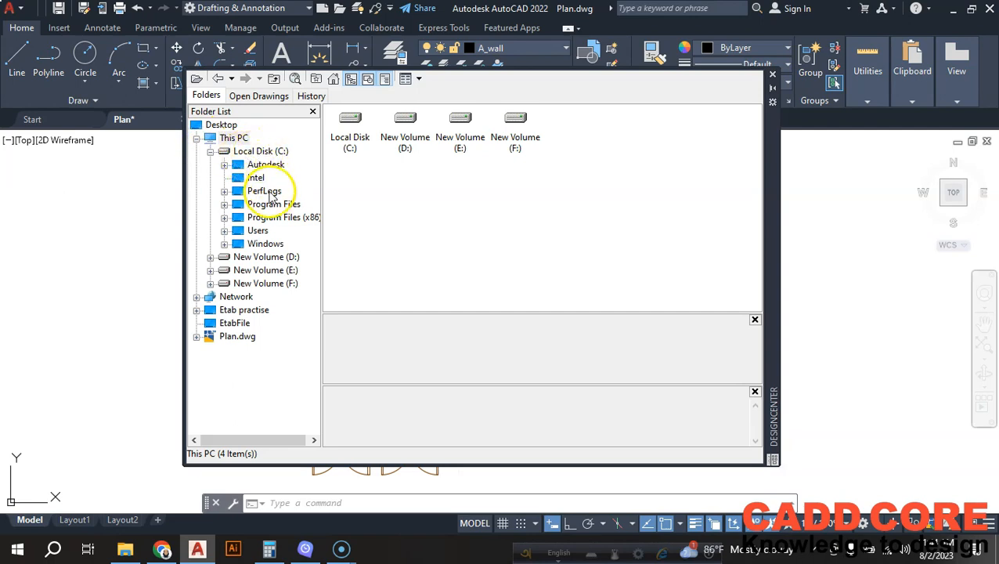
double_click(268, 205)
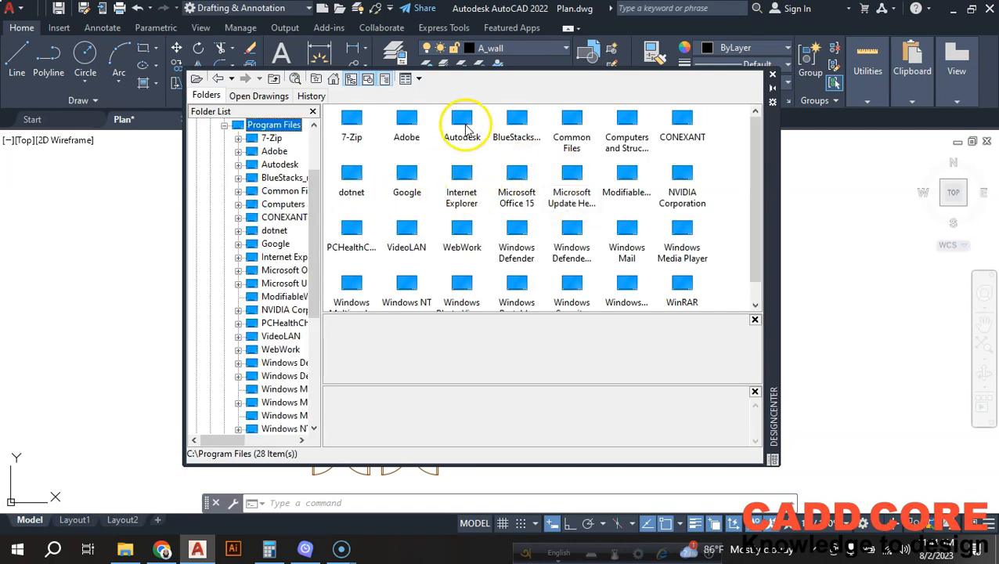
double_click(463, 121)
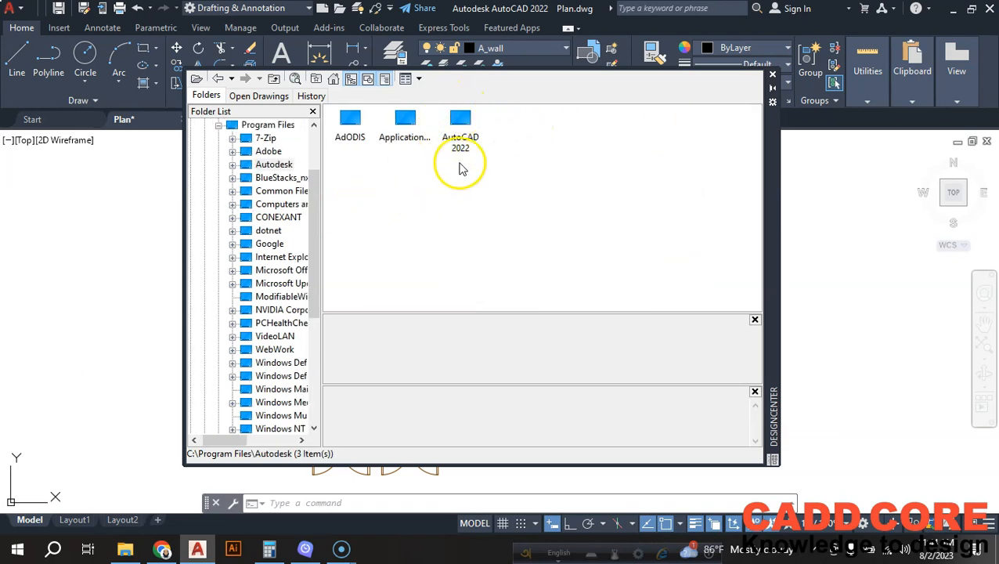
double_click(460, 129)
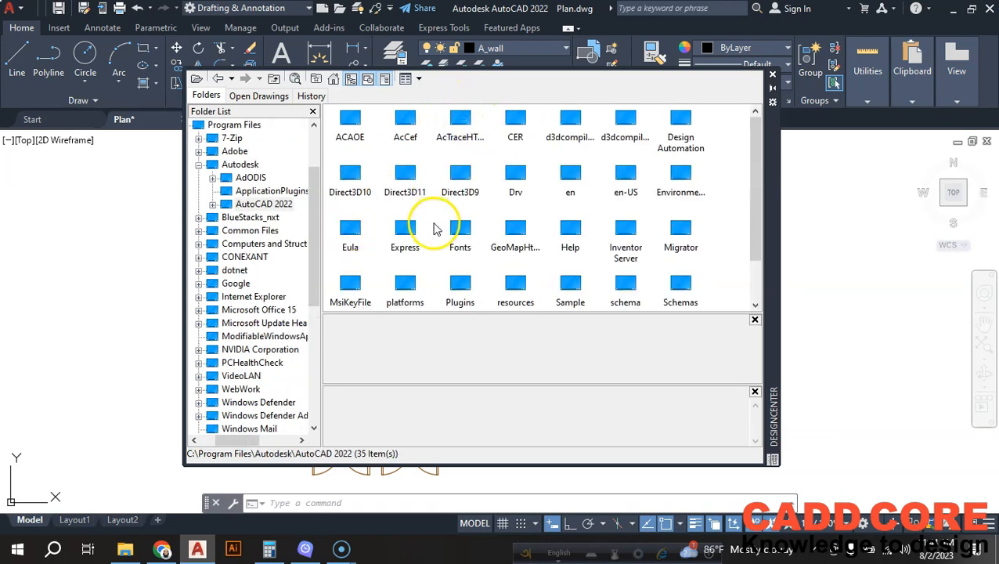
scroll(569, 236, "down", 1)
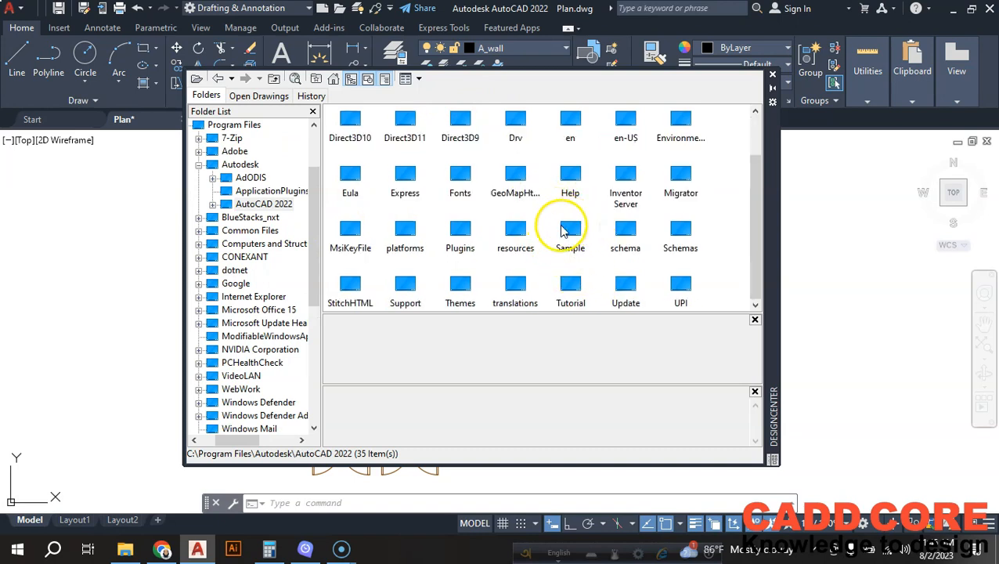
double_click(570, 235)
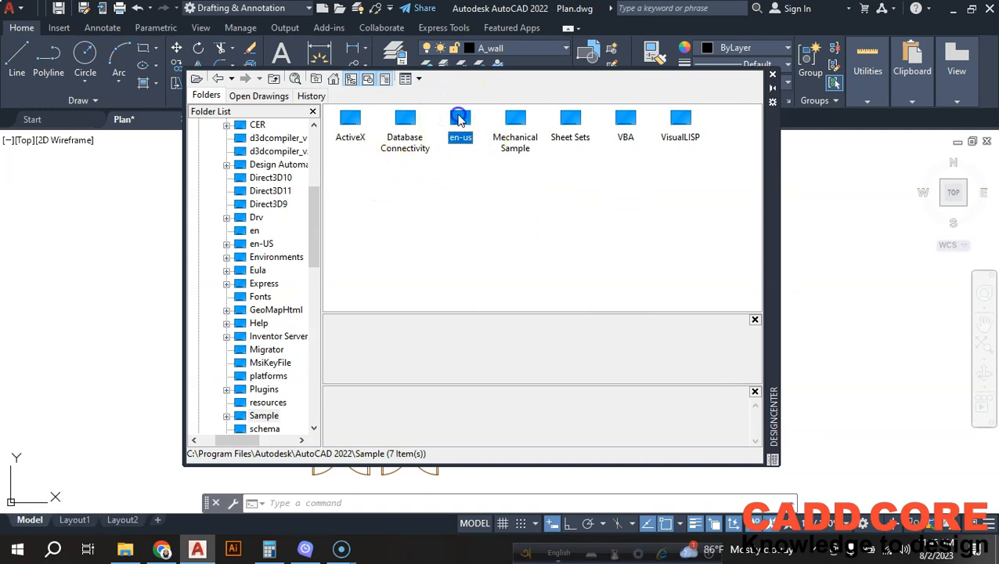
double_click(459, 119)
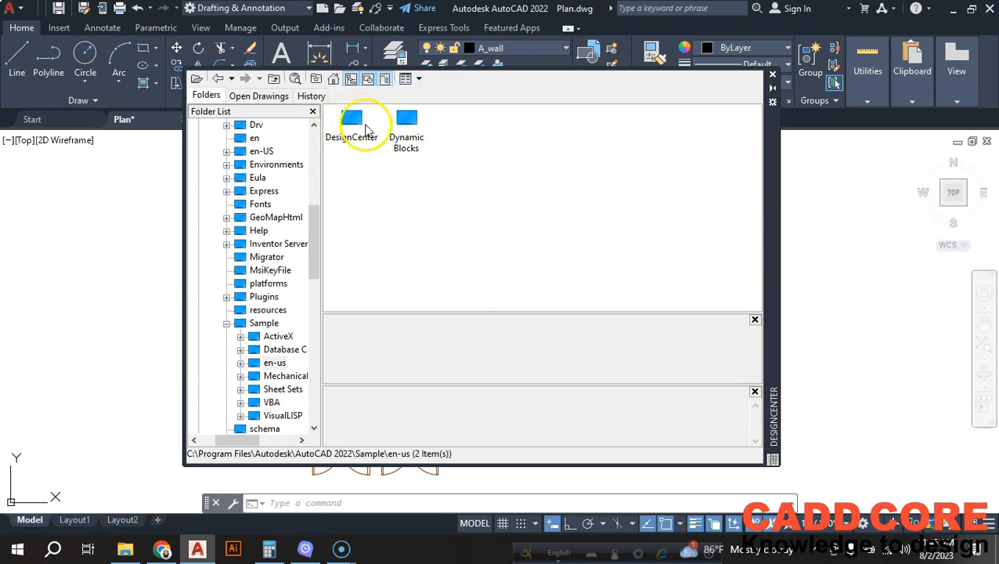
double_click(353, 121)
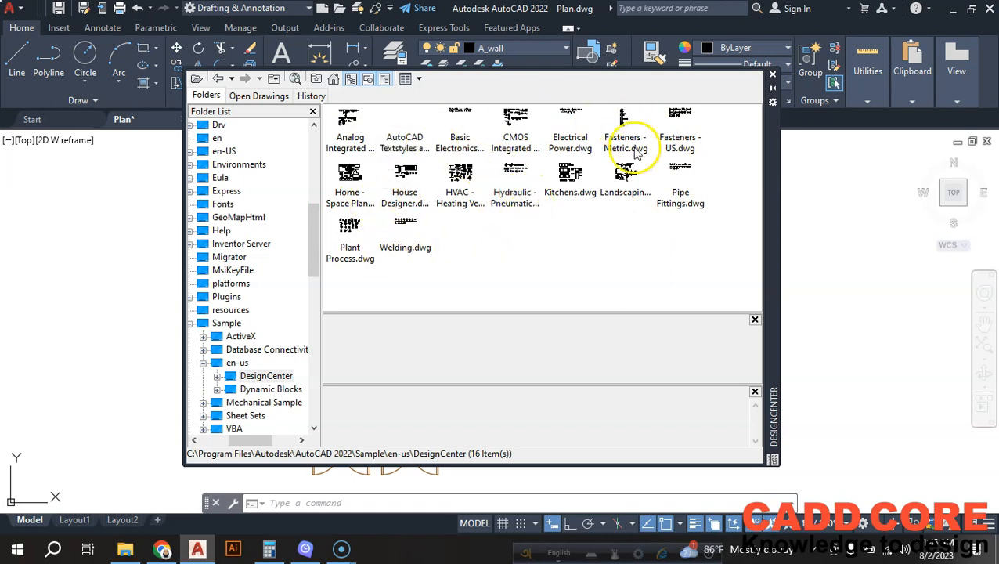
Preview the HVAC, Home - Space Planner, House Designer and Kitchens sample drawings.
left_click(460, 177)
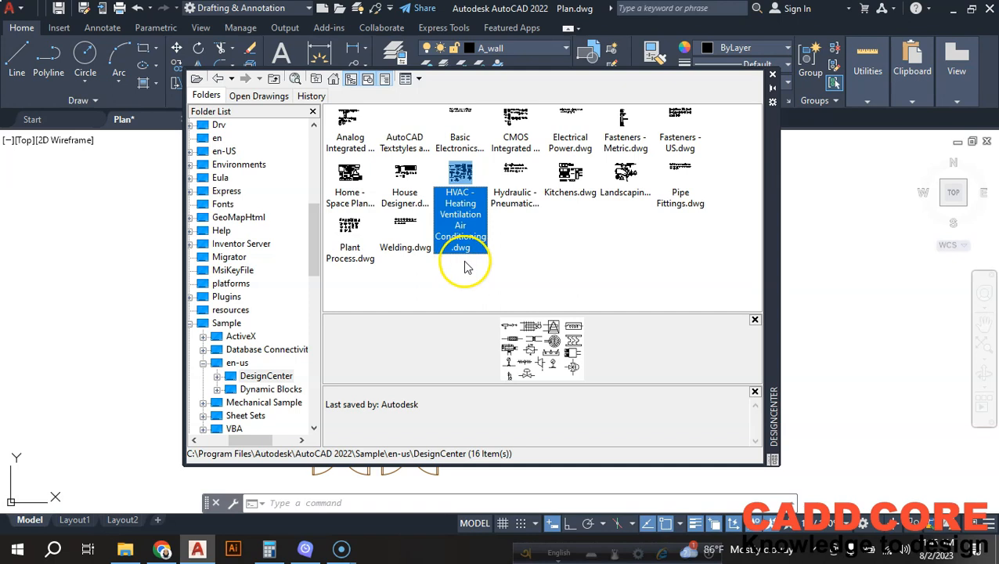
left_click(351, 177)
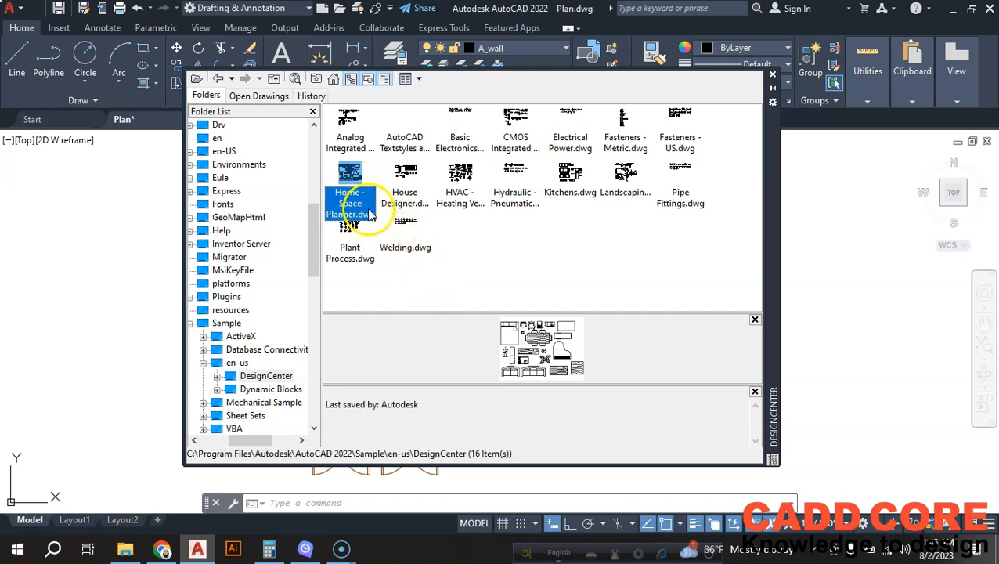
left_click(403, 197)
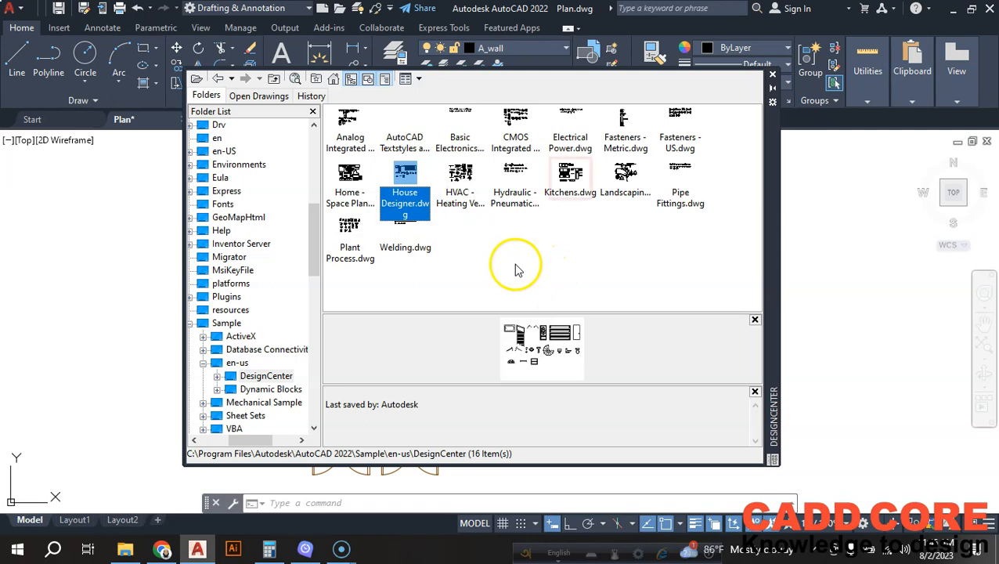
left_click(568, 182)
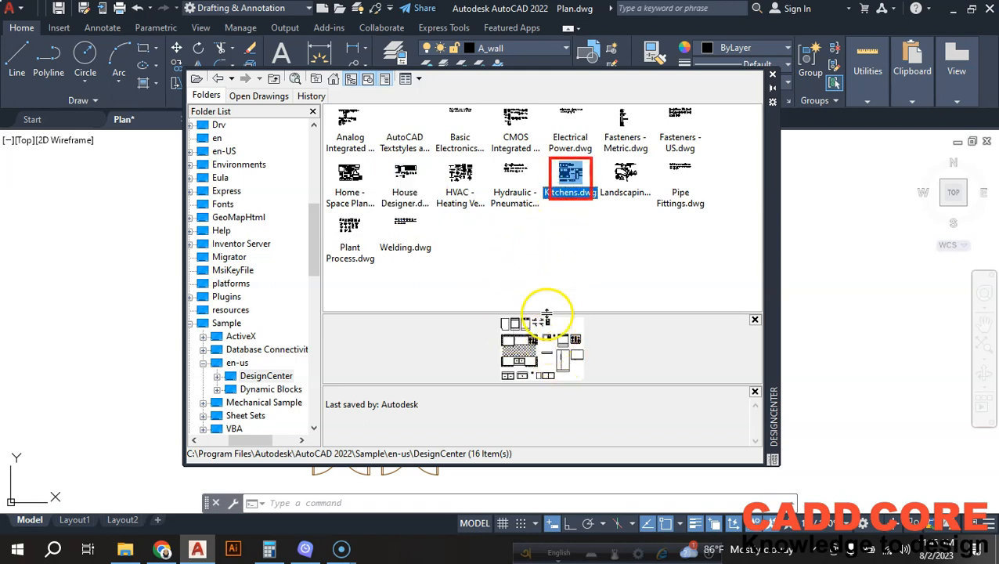
left_click(500, 260)
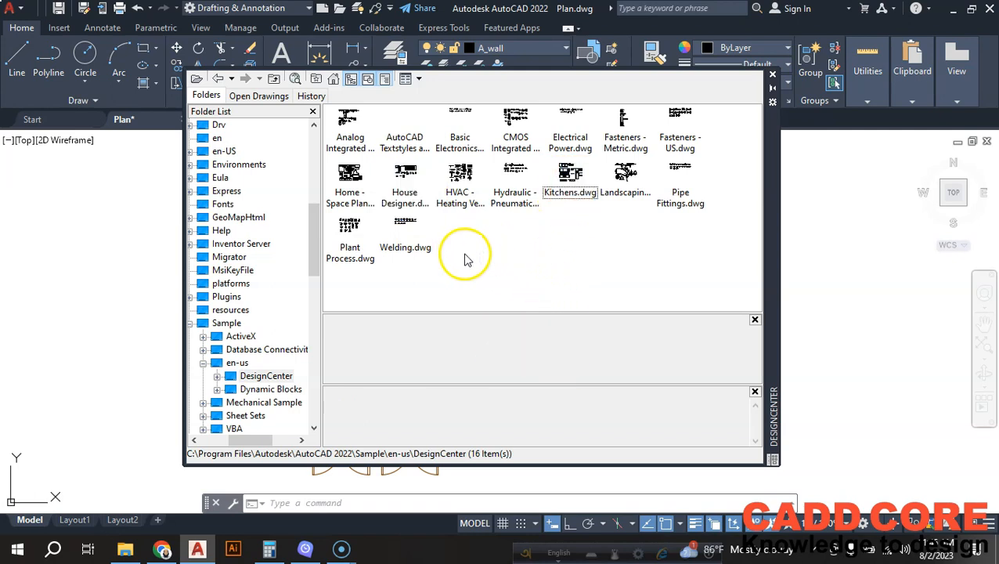
Display the blocks of Home - Space Planner.dwg and shift the DesignCenter window sideways to uncover part of the plan.
double_click(345, 173)
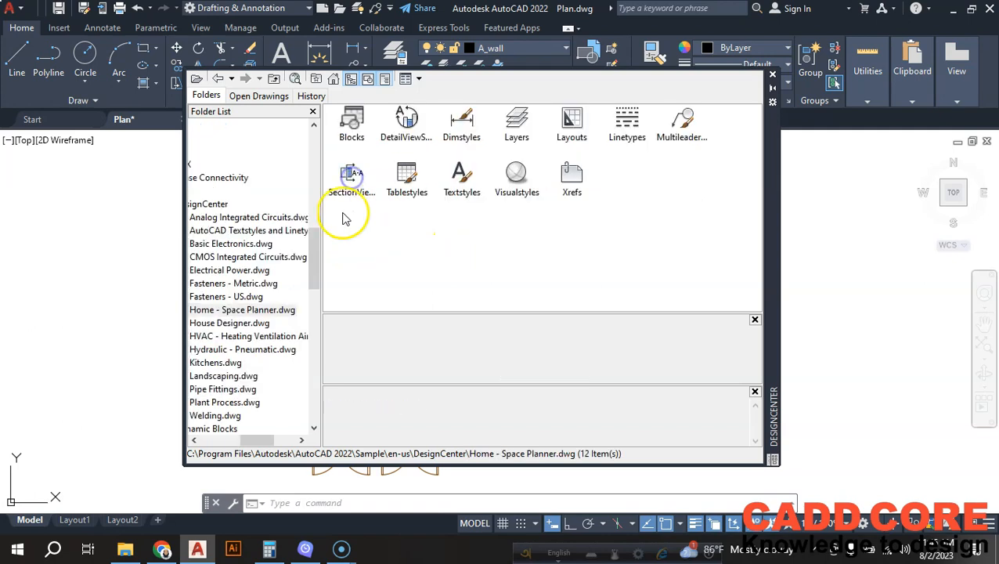
double_click(350, 123)
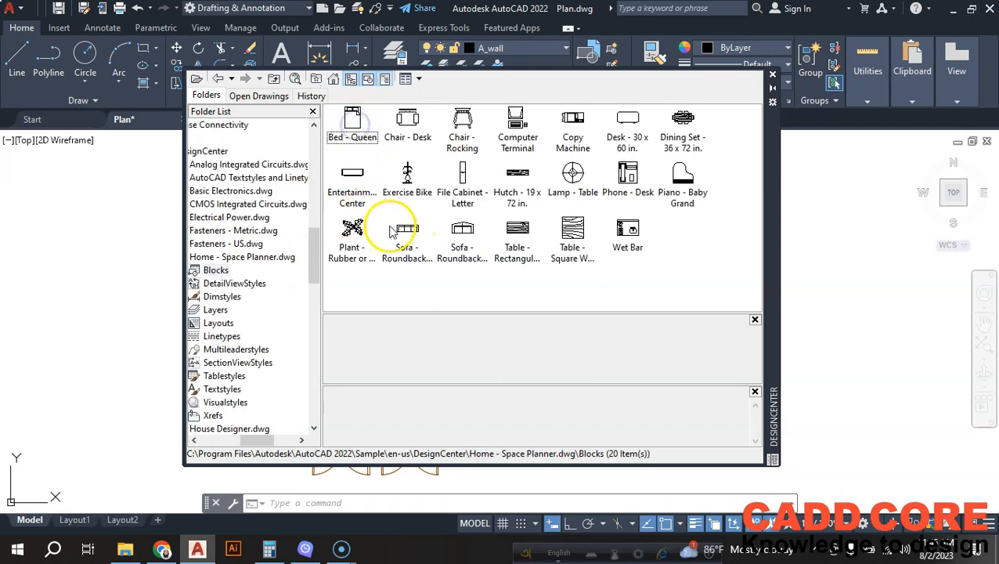
mouse_move(778, 207)
left_mouse_down()
mouse_move(774, 196)
mouse_move(952, 239)
mouse_move(947, 187)
left_mouse_up()
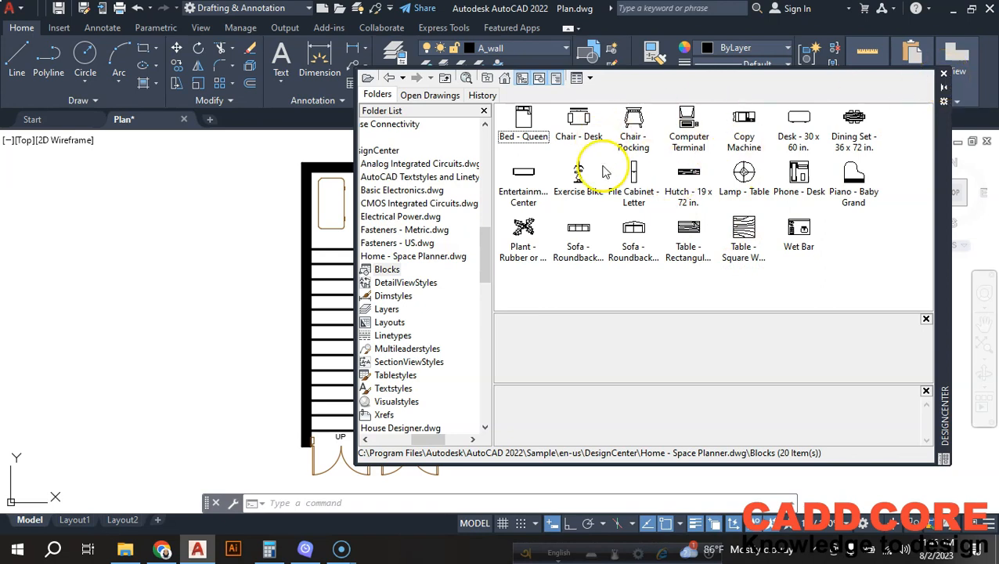
Close DesignCenter and make A_ Furniture the current layer.
left_click(944, 75)
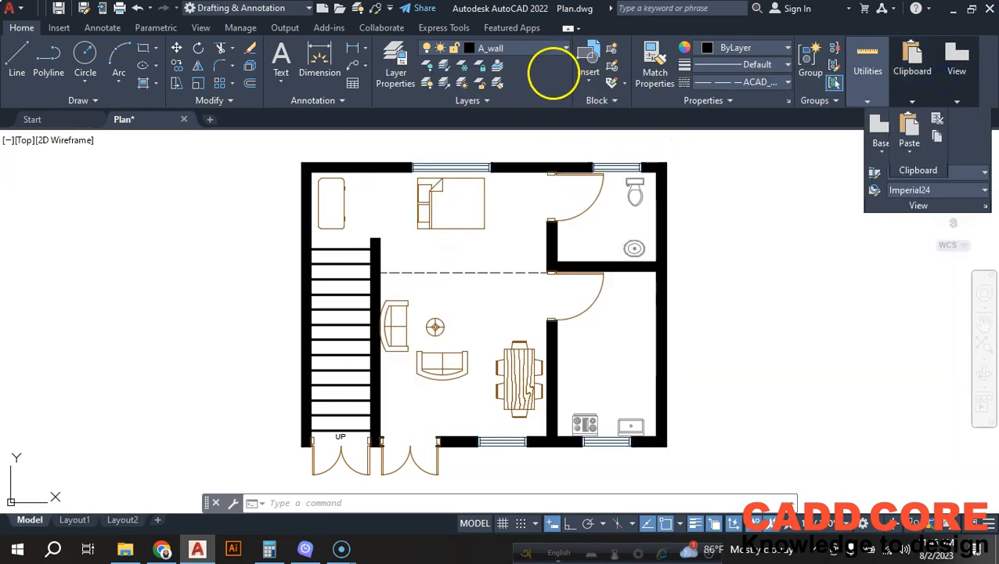
left_click(530, 50)
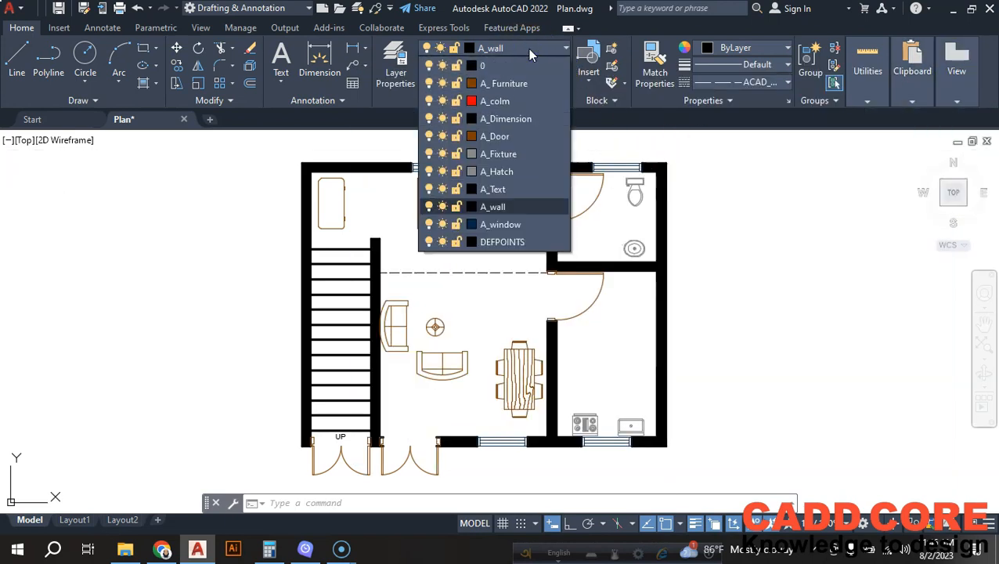
left_click(503, 47)
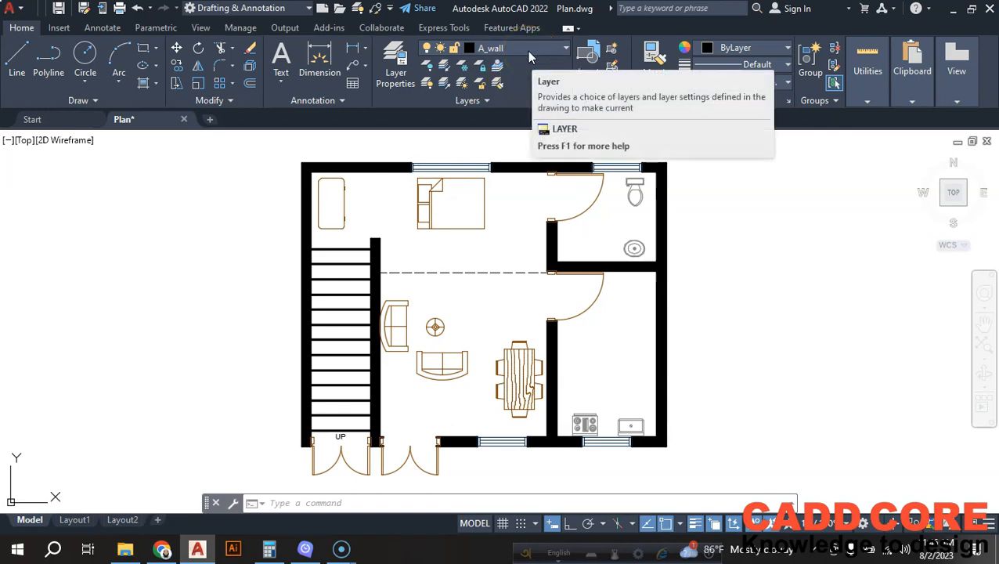
left_click(527, 51)
left_click(523, 84)
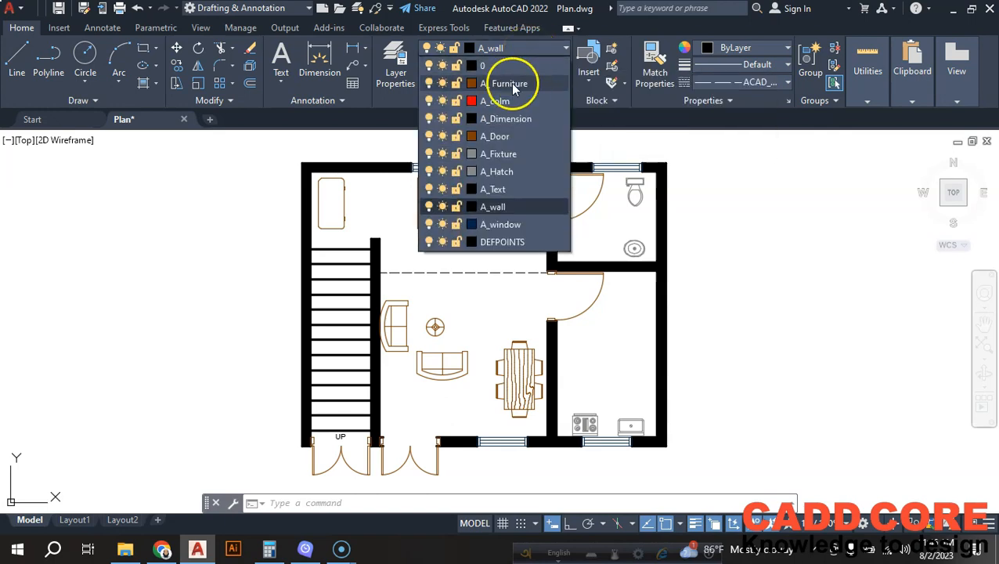
left_click(505, 85)
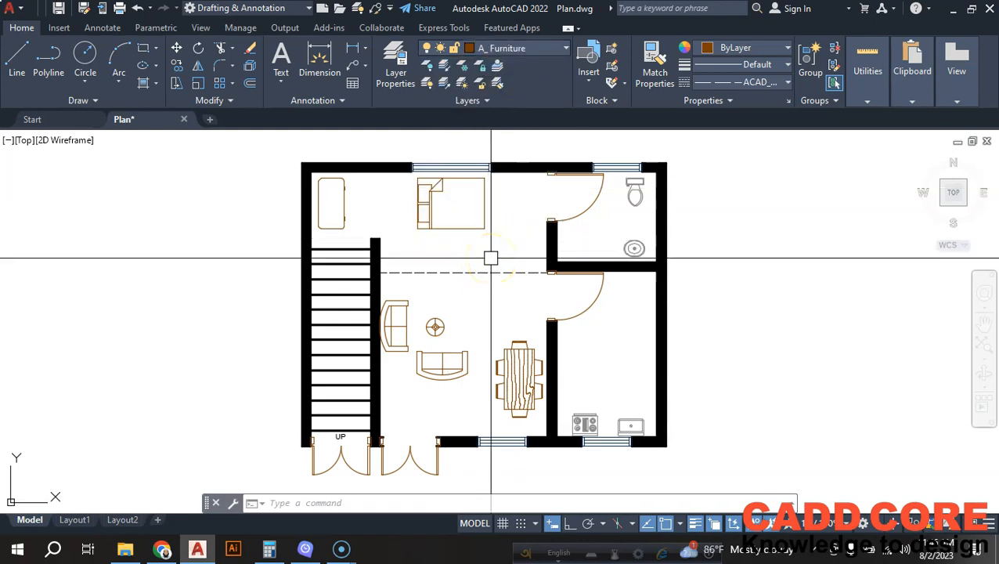
Reopen DesignCenter, clear space beside the floor plan, and insert the Bed - Queen block in the empty area left of the plan.
key("ctrl+2")
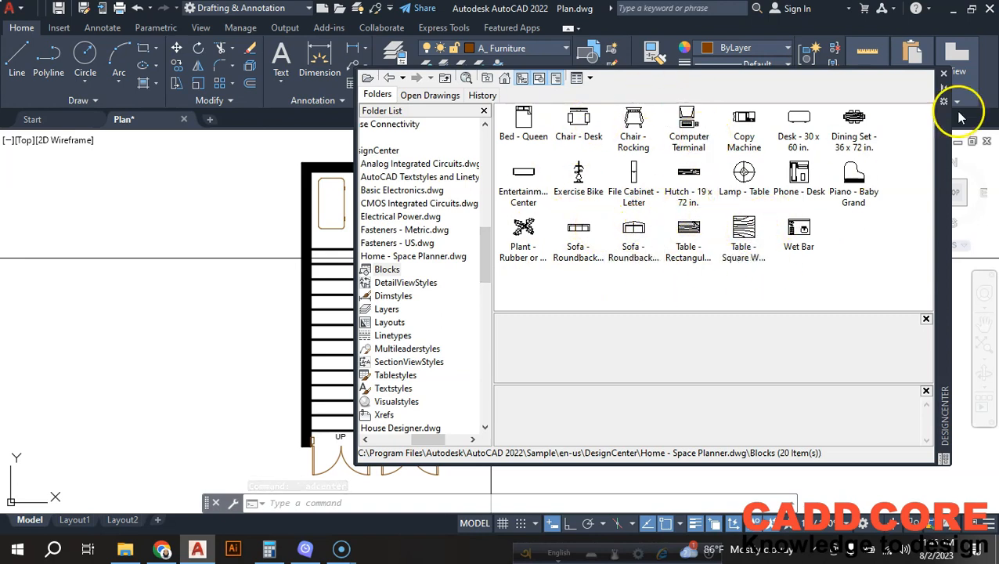
left_click_drag(944, 146, 286, 190)
left_click_drag(851, 191, 849, 155)
mouse_move(452, 146)
left_mouse_down()
mouse_move(439, 143)
mouse_move(241, 223)
mouse_move(173, 235)
mouse_move(180, 249)
left_mouse_up()
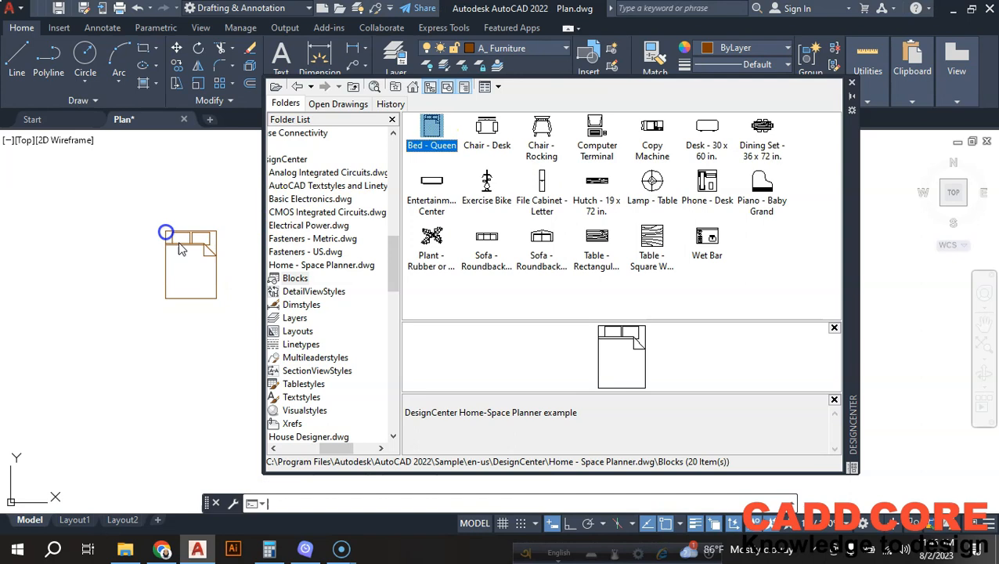
left_click(568, 148)
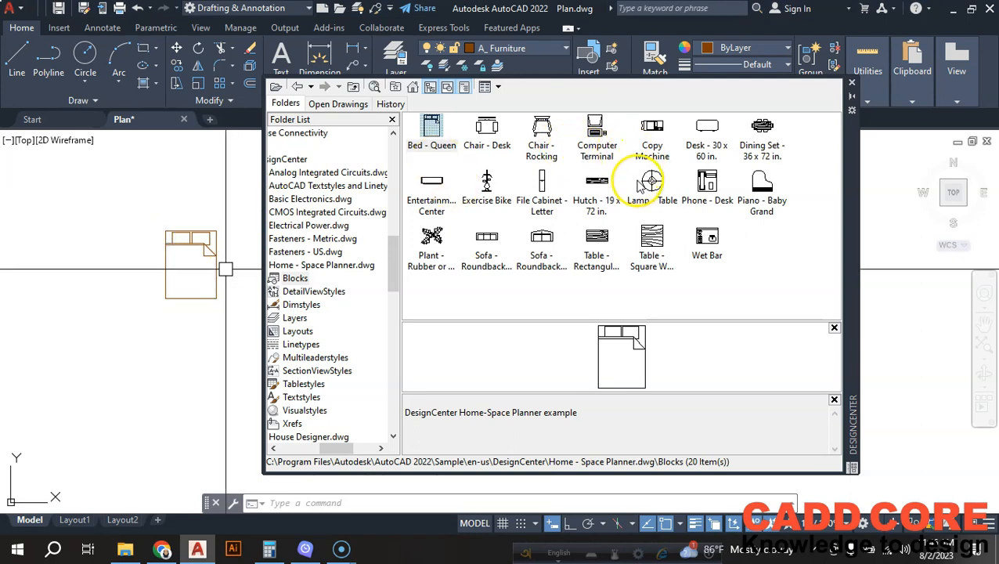
Insert the smaller roundback sofa below the new bed and the Sofa - Roundback 7 ft. block beneath it.
left_click(544, 238)
left_click_drag(466, 267, 183, 325)
left_click(447, 229)
left_click_drag(481, 244, 186, 365)
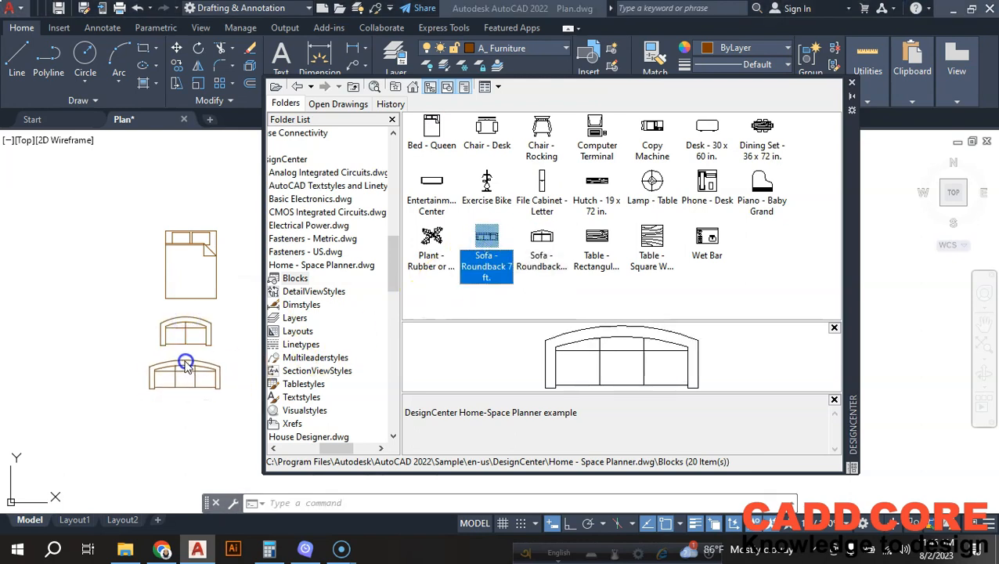
Insert the Lamp - Table and Dining Set - 36 x 72 in. blocks to the left of the new bed and sofas.
left_click(654, 182)
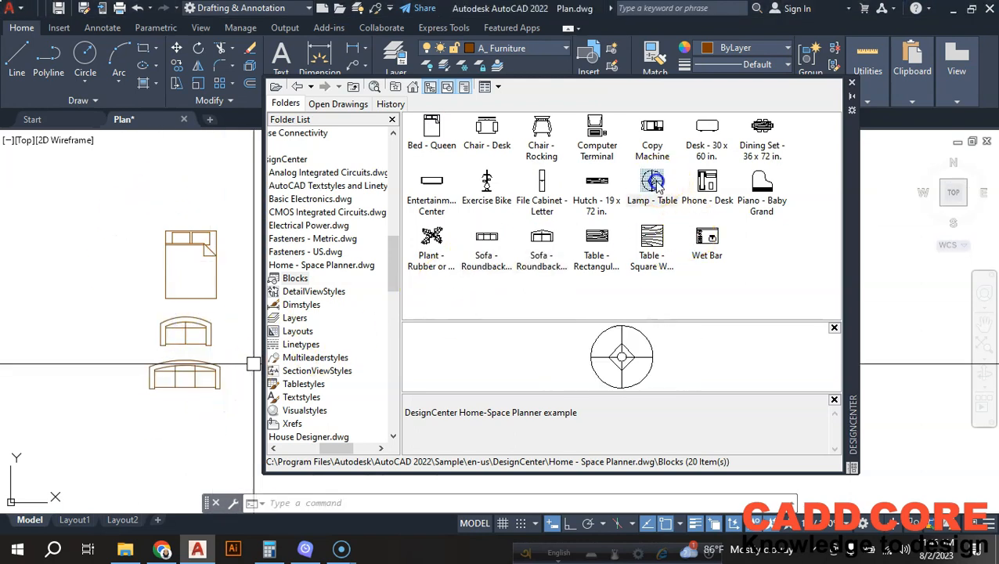
left_click_drag(123, 287, 123, 285)
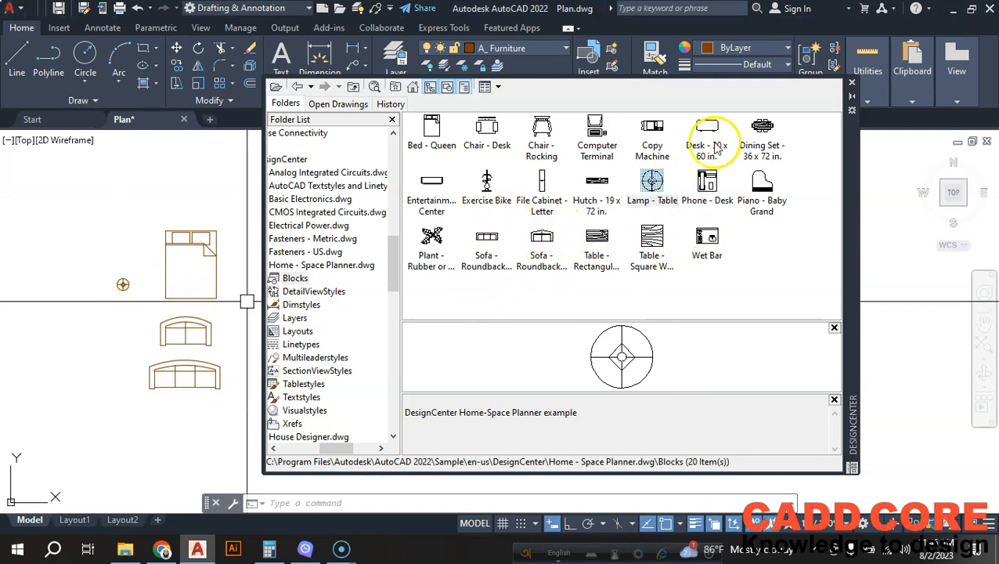
left_click(760, 153)
mouse_move(711, 144)
left_mouse_down()
mouse_move(102, 325)
mouse_move(126, 329)
left_mouse_up()
Insert the Desk - 30 x 60 in. block below the new dining set and the Chair - Desk block at its lower edge.
mouse_move(694, 136)
left_mouse_down()
mouse_move(702, 129)
mouse_move(263, 350)
mouse_move(94, 378)
left_mouse_up()
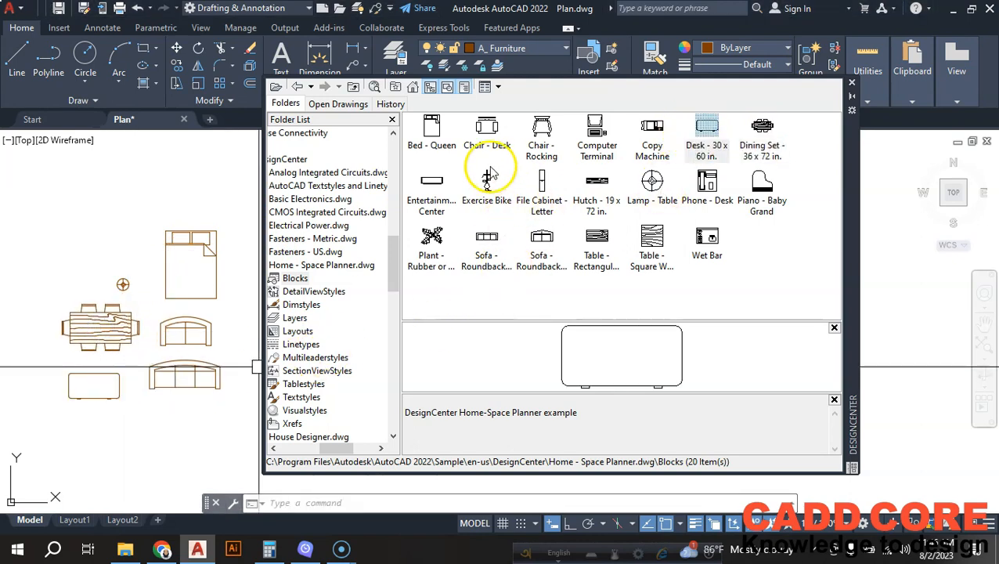
left_click(486, 130)
mouse_move(480, 146)
left_mouse_down()
mouse_move(96, 427)
mouse_move(94, 415)
left_mouse_up()
scroll(98, 438, "up", 5)
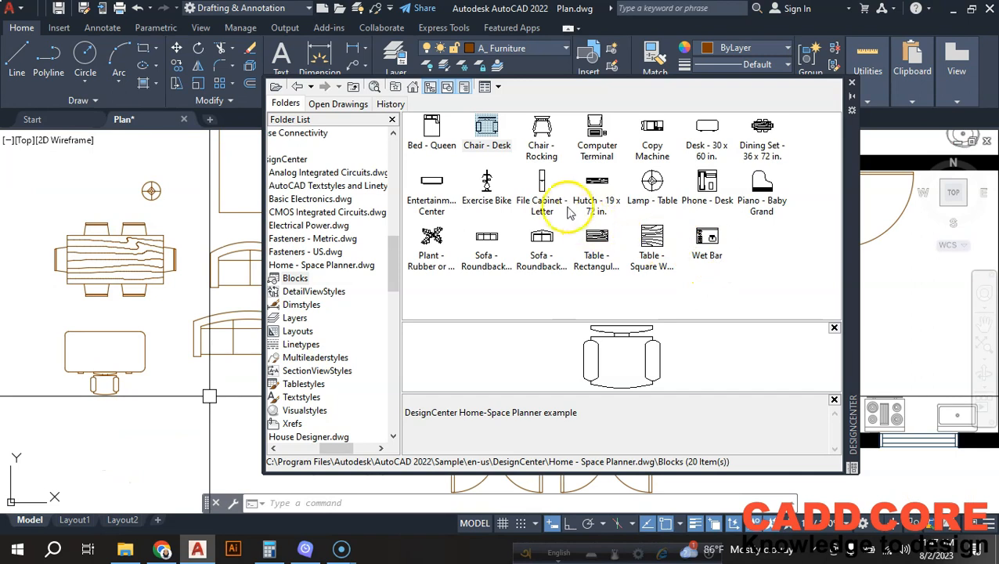
Browse DesignCenter to the blocks of House Designer.dwg, keeping the furniture placed beside the plan uncovered.
left_click(300, 87)
left_click(298, 87)
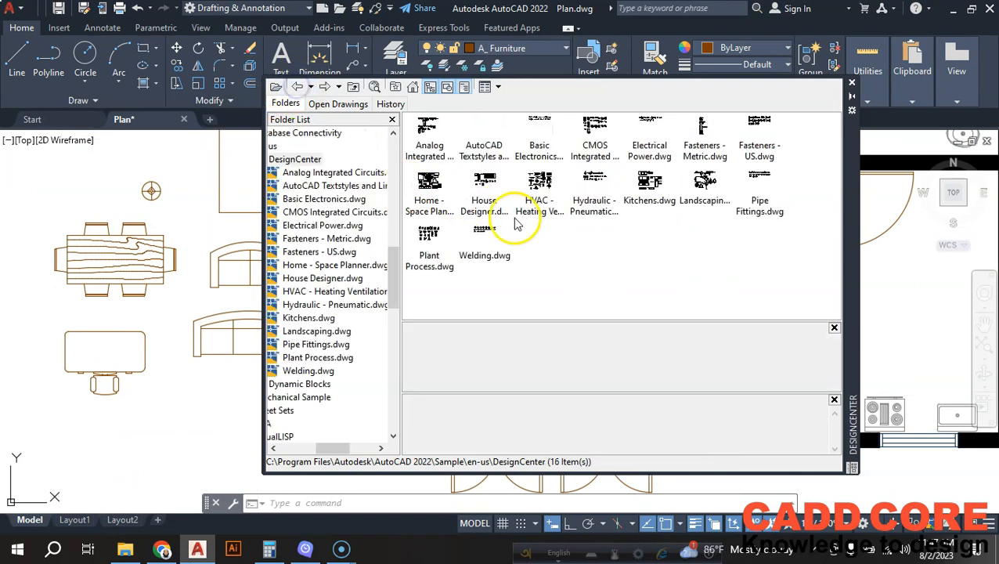
double_click(484, 187)
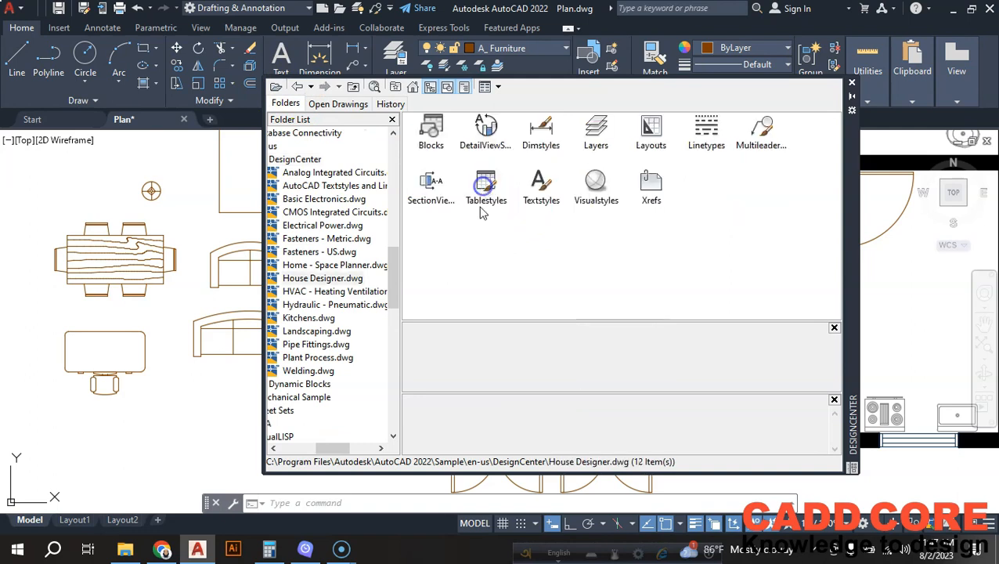
left_click_drag(854, 223, 933, 221)
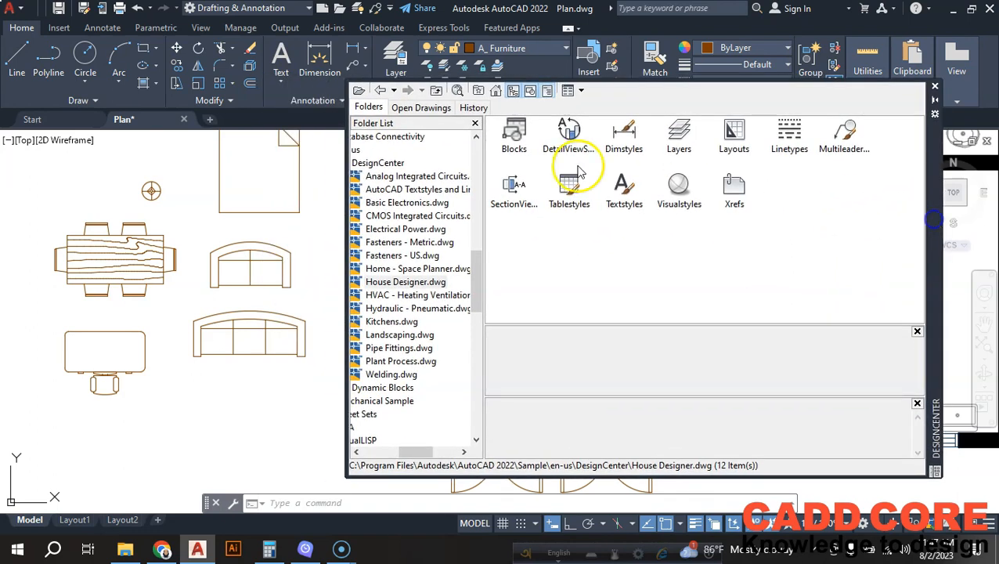
double_click(514, 135)
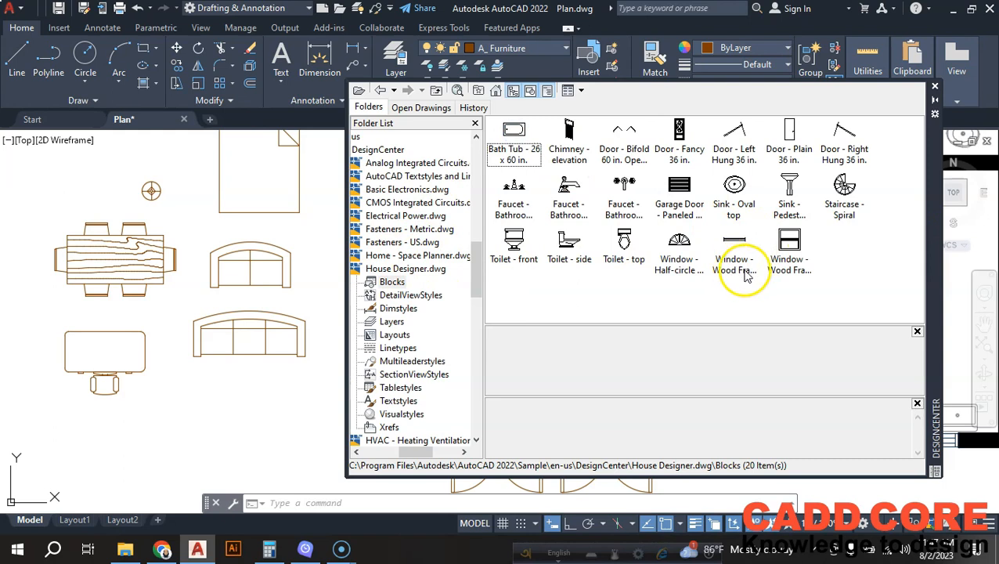
left_click(636, 272)
left_click_drag(636, 274, 288, 391)
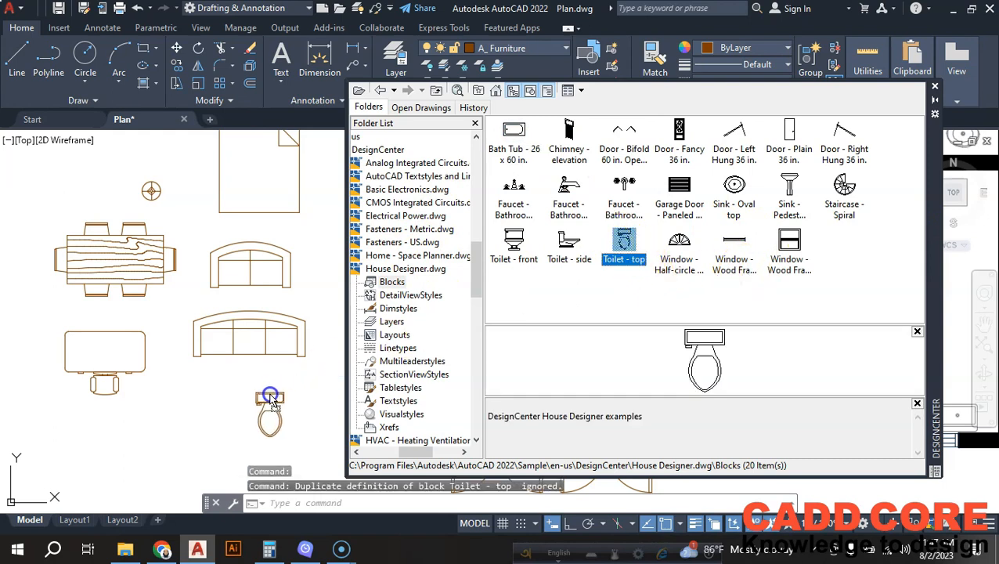
left_click(935, 86)
Make A_Fixture the current layer and reopen DesignCenter.
scroll(553, 301, "down", 6)
scroll(485, 139, "up", 3)
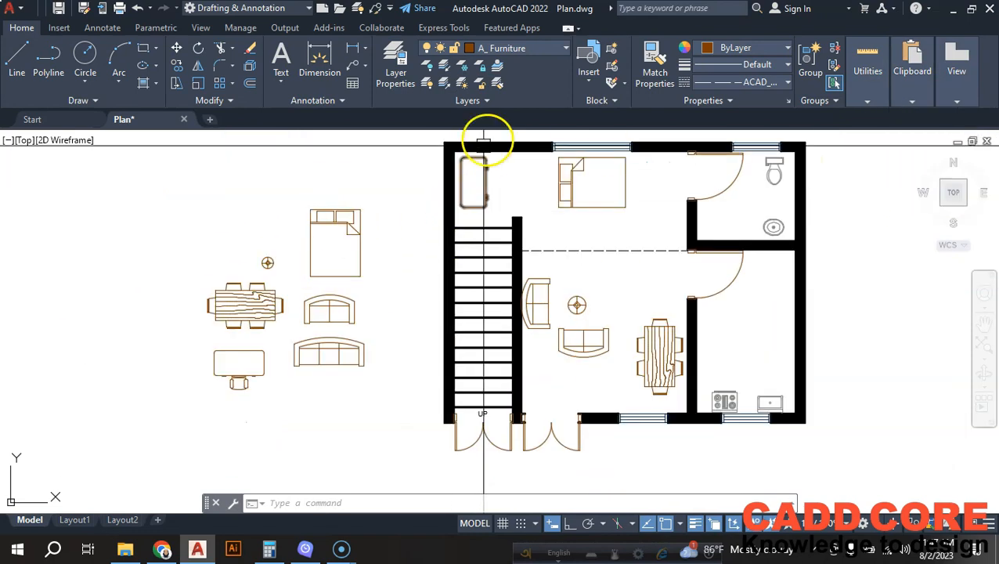
left_click(540, 49)
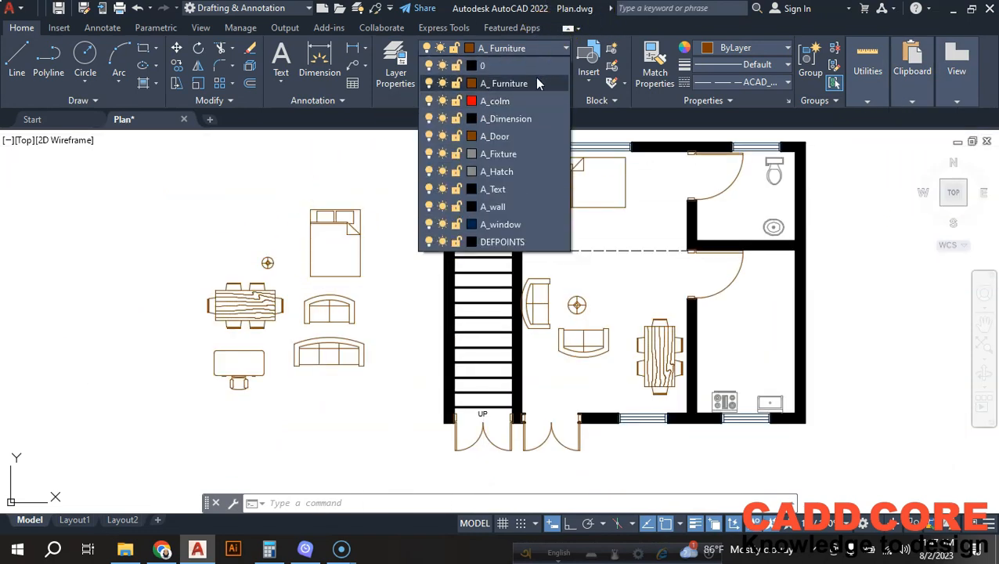
left_click(508, 155)
mouse_move(597, 296)
middle_mouse_down()
mouse_move(652, 270)
mouse_move(392, 291)
middle_mouse_up()
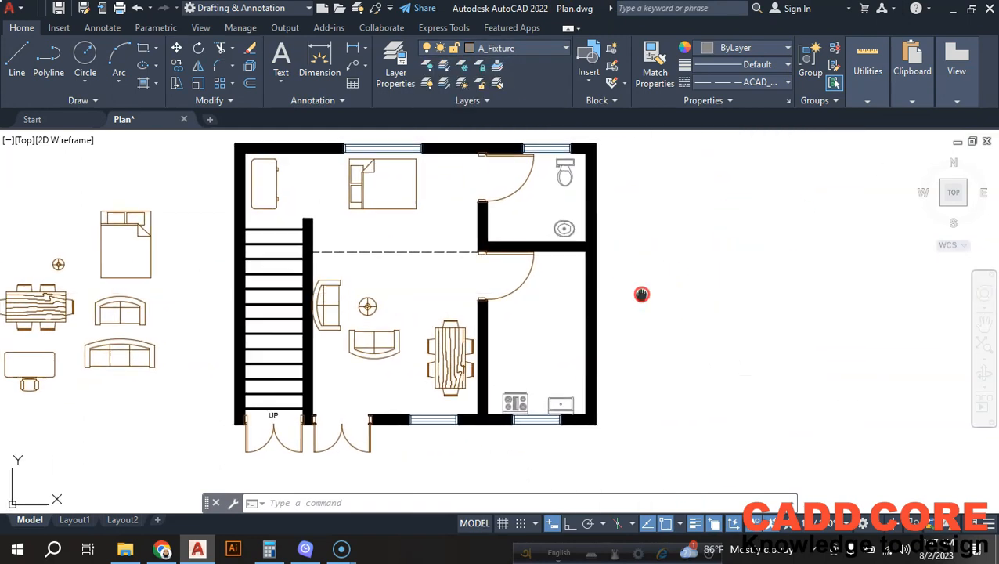
middle_click_drag(642, 290, 653, 292)
key("ctrl+2")
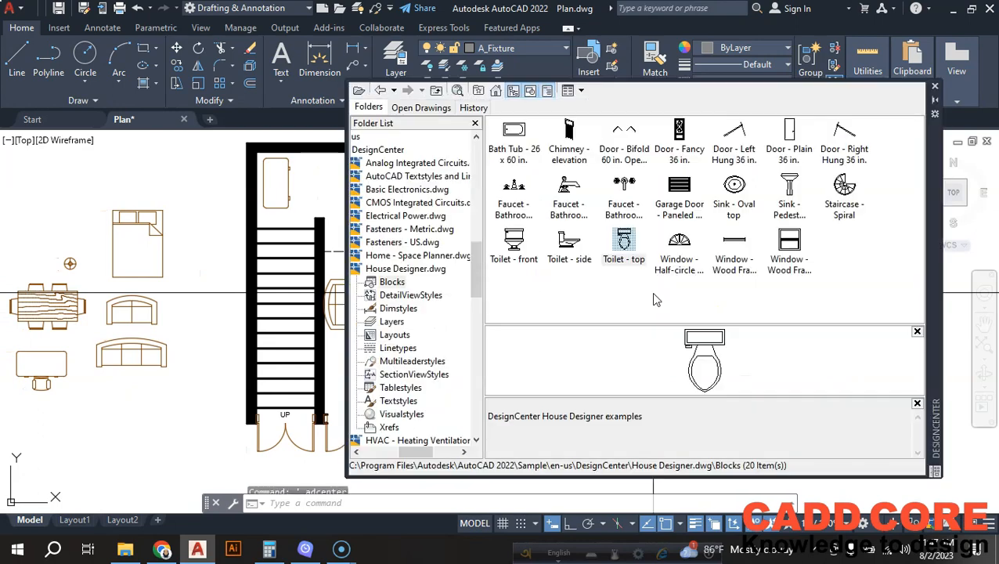
Insert the Toilet - top block in the empty area right of the floor plan and the Sink - Oval top block below it.
left_click_drag(942, 202, 600, 196)
left_click(295, 241)
mouse_move(295, 241)
left_mouse_down()
mouse_move(576, 263)
mouse_move(764, 259)
left_mouse_up()
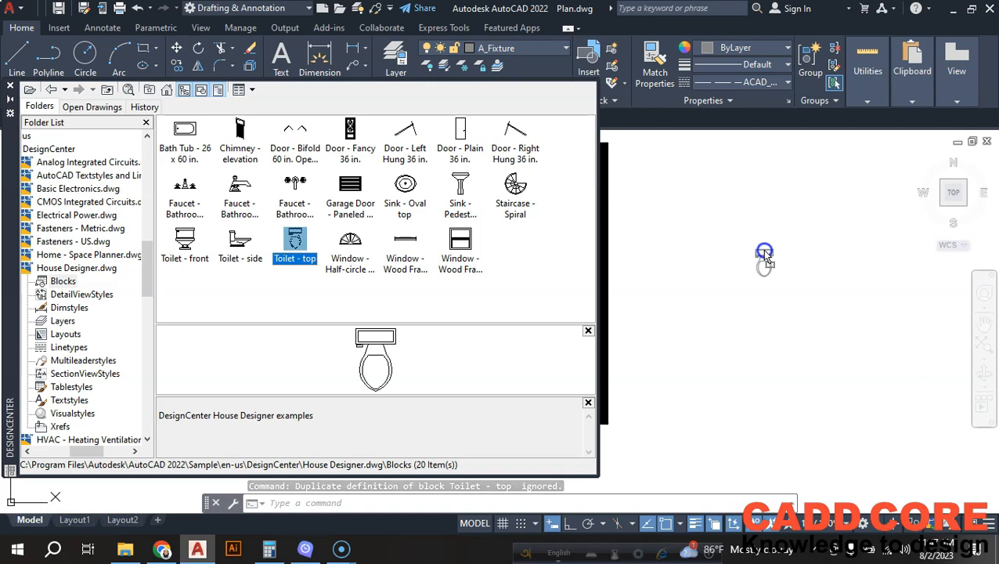
left_click(413, 205)
left_click_drag(718, 301, 765, 297)
scroll(765, 298, "up", 4)
middle_click_drag(782, 321, 785, 353)
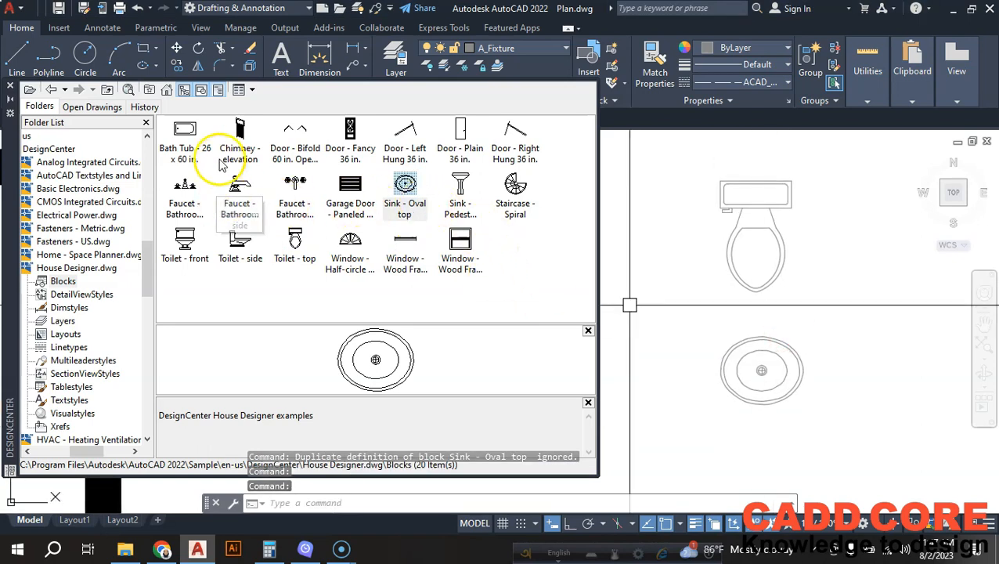
Insert the Bath Tub - 26 x 60 in. block to the right of the new toilet.
mouse_move(185, 141)
left_mouse_down()
mouse_move(241, 184)
mouse_move(785, 370)
mouse_move(709, 297)
mouse_move(713, 364)
mouse_move(832, 252)
mouse_move(822, 242)
left_mouse_up()
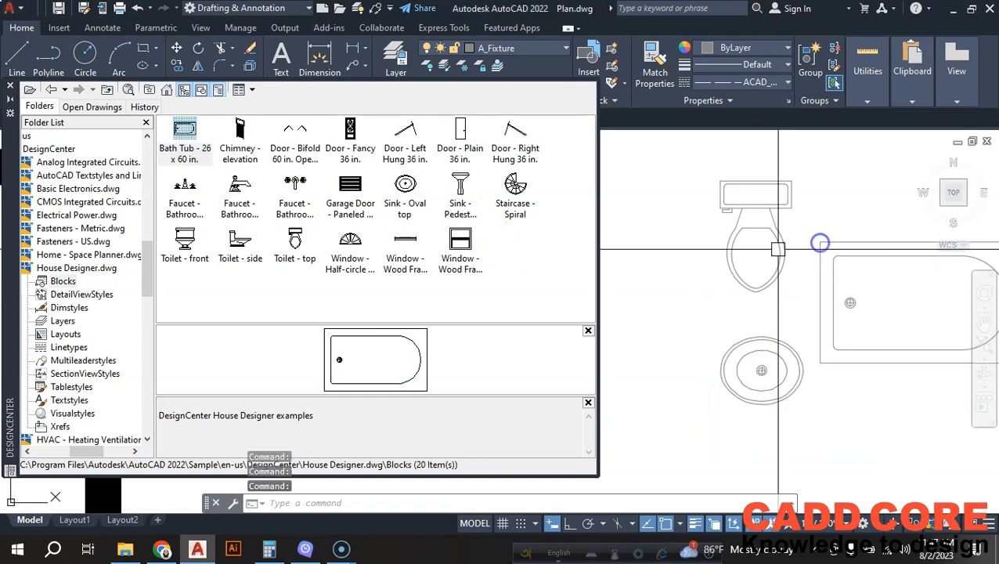
scroll(750, 312, "down", 3)
middle_click_drag(803, 319, 773, 292)
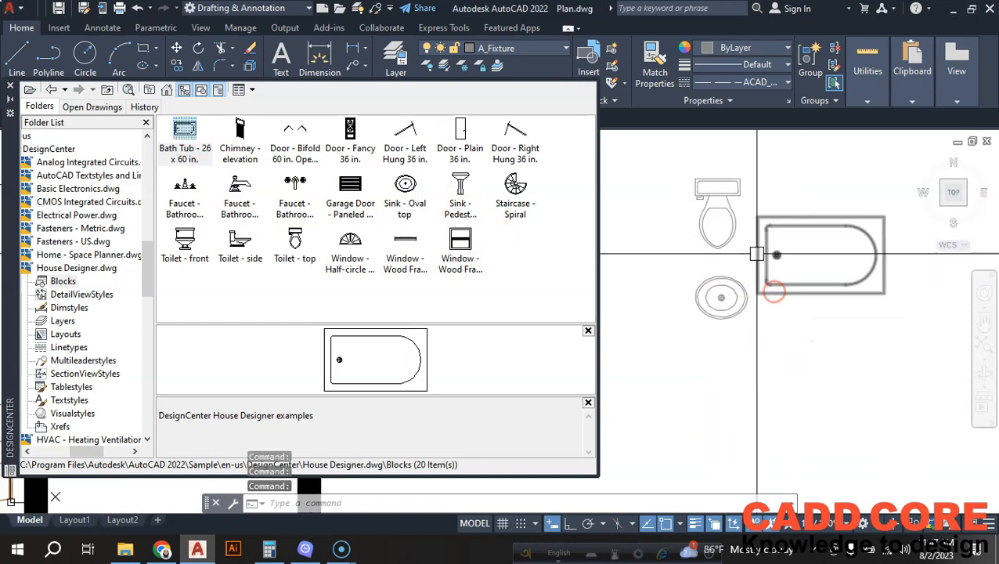
scroll(756, 253, "down", 2)
Open the blocks of Kitchens.dwg and insert the Sink-single - 30 in top block beside the new bathroom fixtures.
left_click(51, 90)
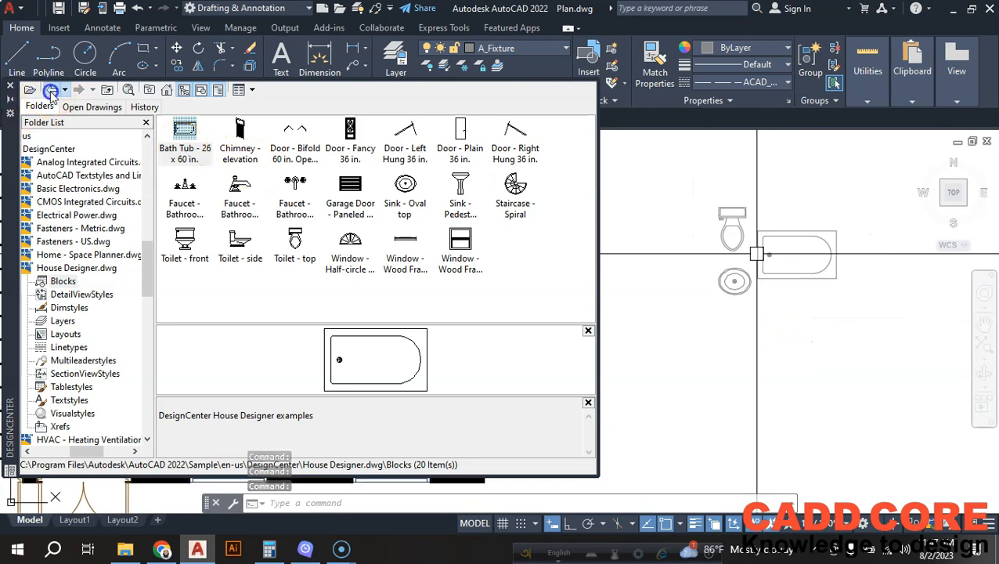
left_click(53, 90)
double_click(397, 183)
double_click(185, 135)
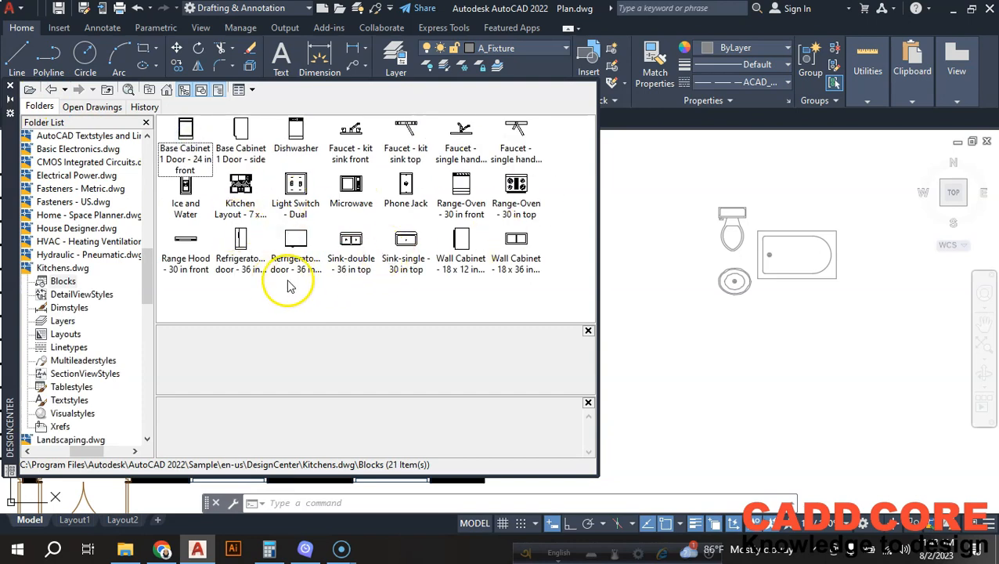
left_click(405, 242)
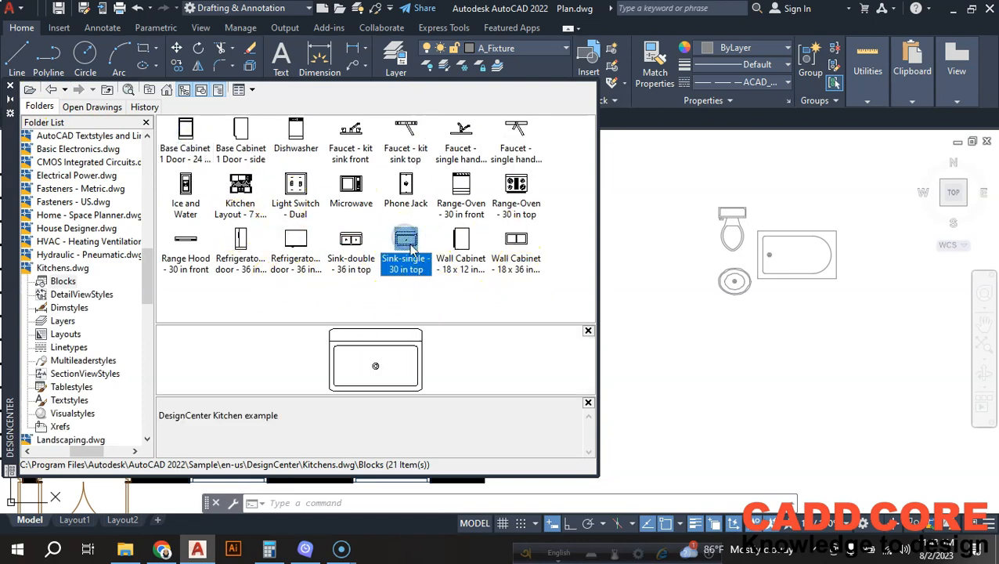
mouse_move(402, 236)
left_mouse_down()
mouse_move(751, 339)
mouse_move(744, 259)
left_mouse_up()
left_click(744, 258)
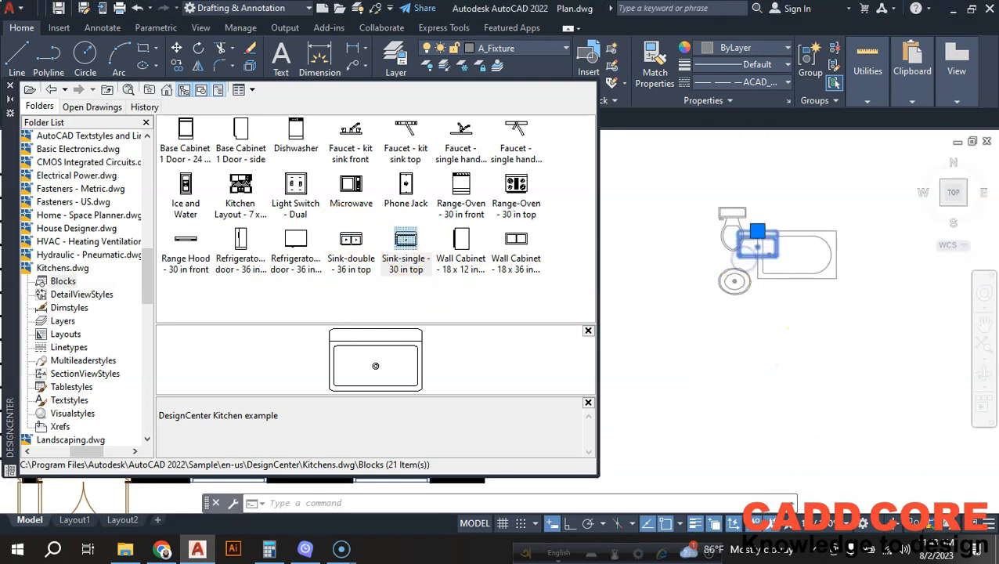
Move the new kitchen sink down, clear of the toilet, oval sink and bathtub.
scroll(764, 238, "up", 4)
scroll(750, 202, "down", 5)
type("m")
key("Return")
left_click(763, 305)
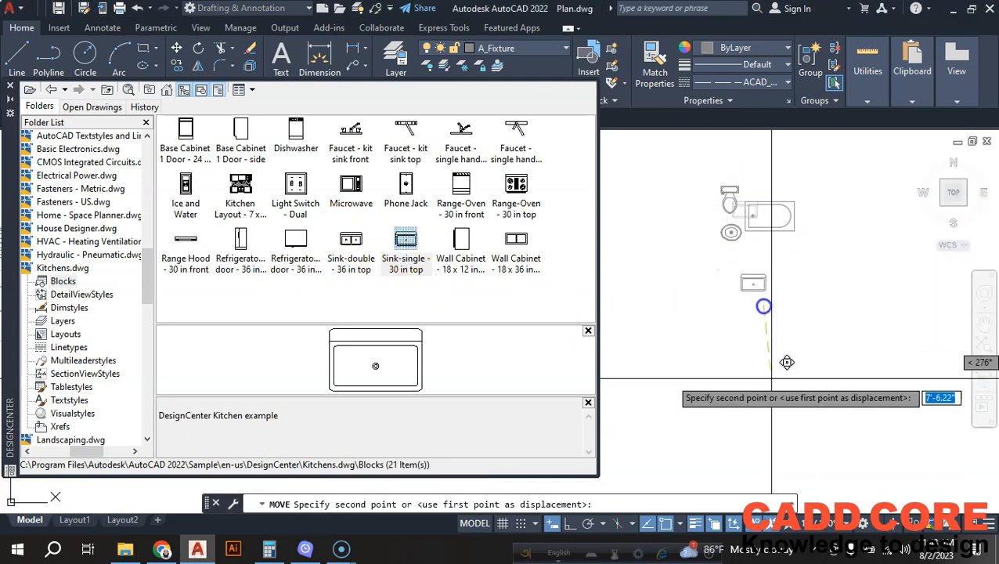
left_click(770, 369)
scroll(825, 192, "up", 3)
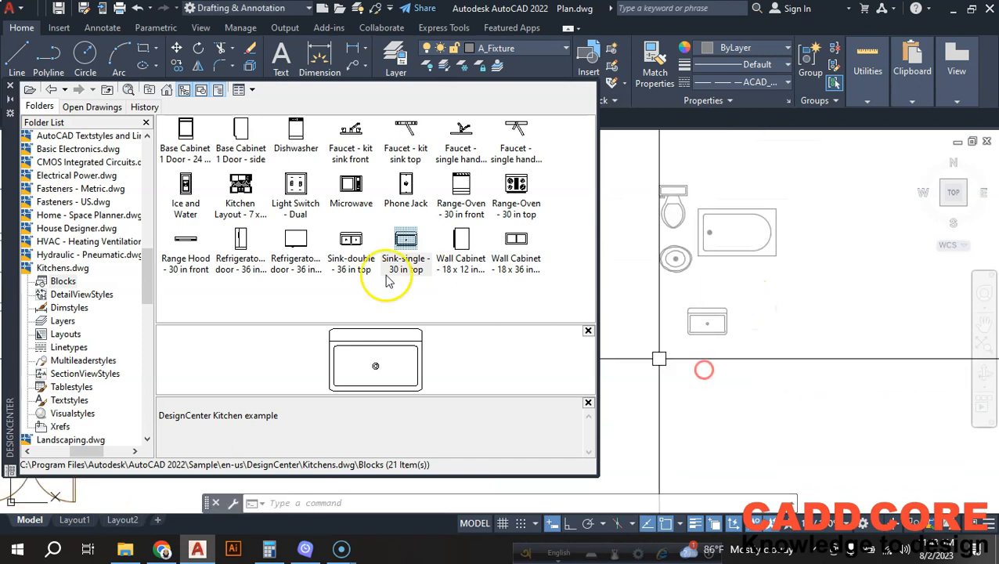
Insert the Refrigerator-2 door - 36 in top block below the kitchen sink and the Range Hood - 30 in front block to the sink's right.
left_click(305, 258)
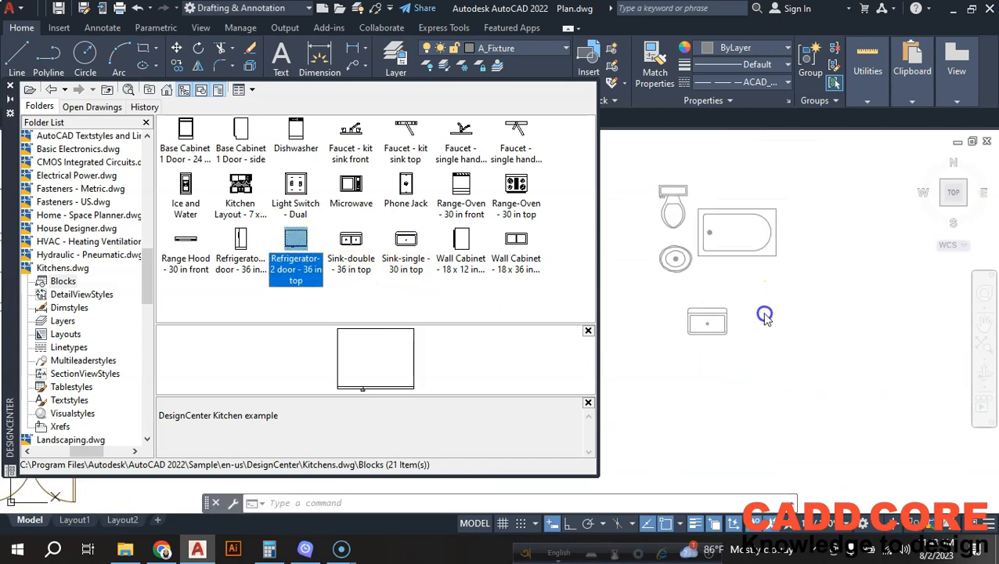
scroll(758, 346, "up", 4)
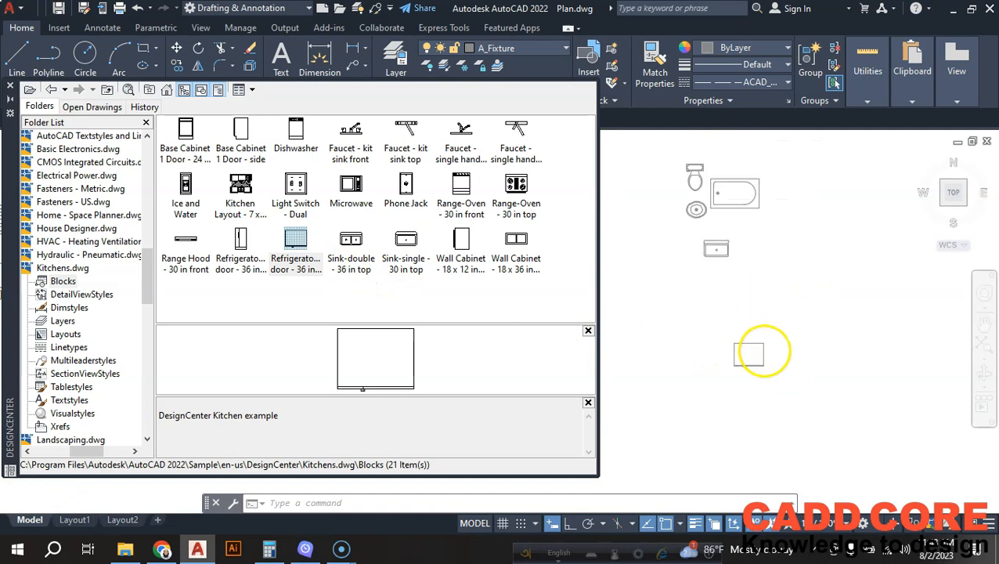
scroll(768, 368, "down", 5)
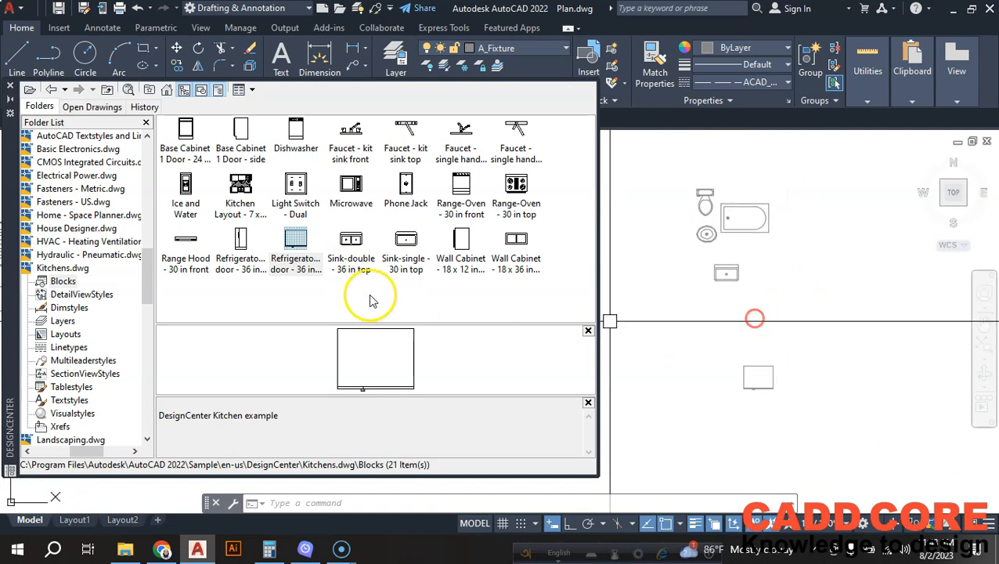
left_click(188, 247)
left_click_drag(505, 310, 807, 296)
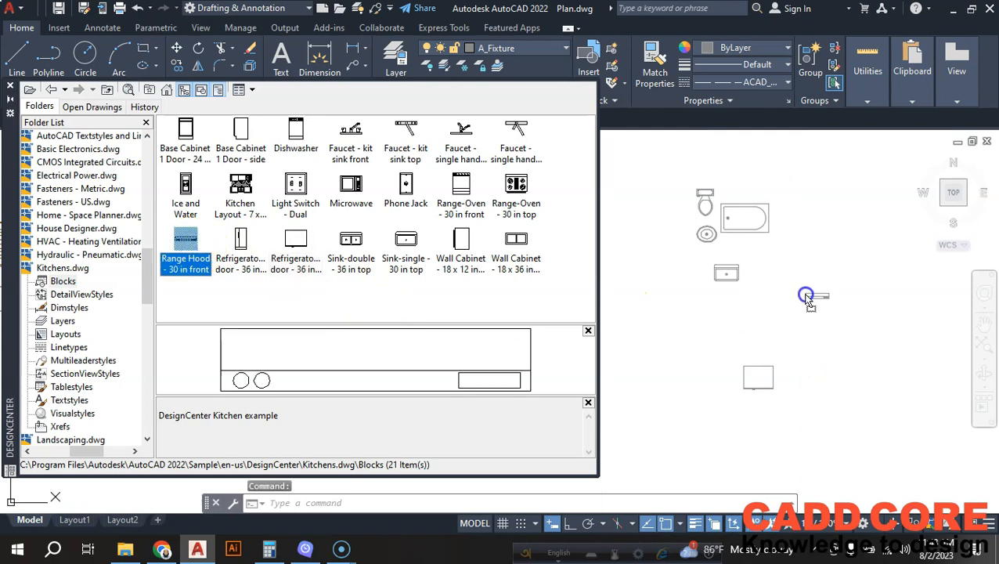
scroll(827, 313, "up", 10)
scroll(791, 343, "down", 8)
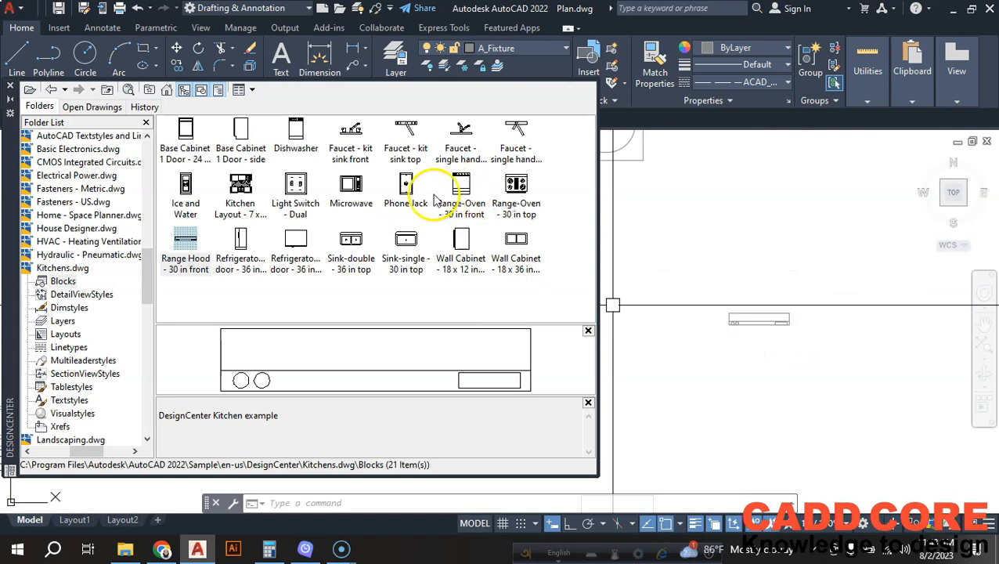
Insert the Microwave block above the range hood and close DesignCenter.
left_click_drag(346, 193, 768, 252)
scroll(725, 288, "down", 4)
scroll(802, 279, "down", 6)
scroll(765, 263, "up", 3)
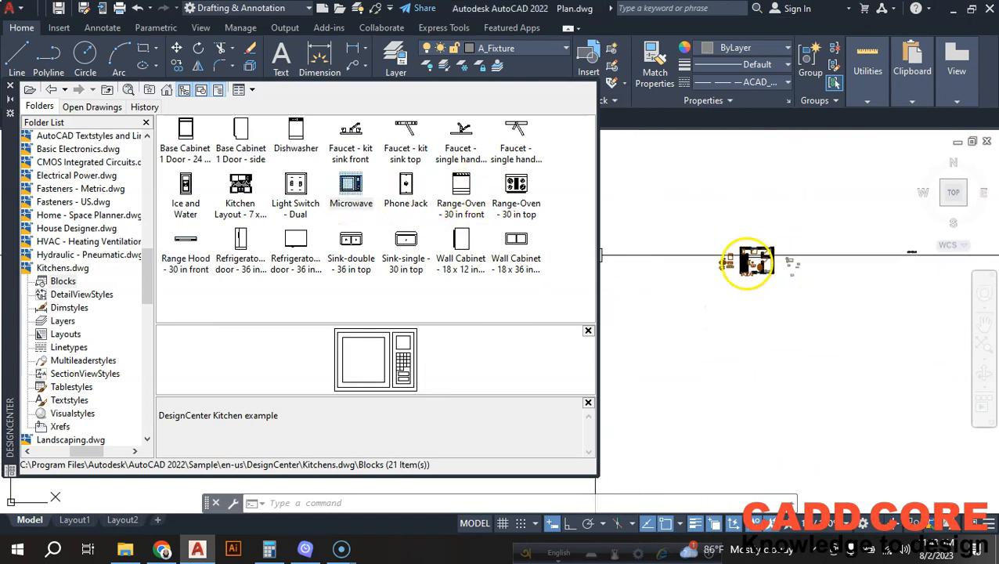
left_click(10, 87)
scroll(822, 261, "up", 5)
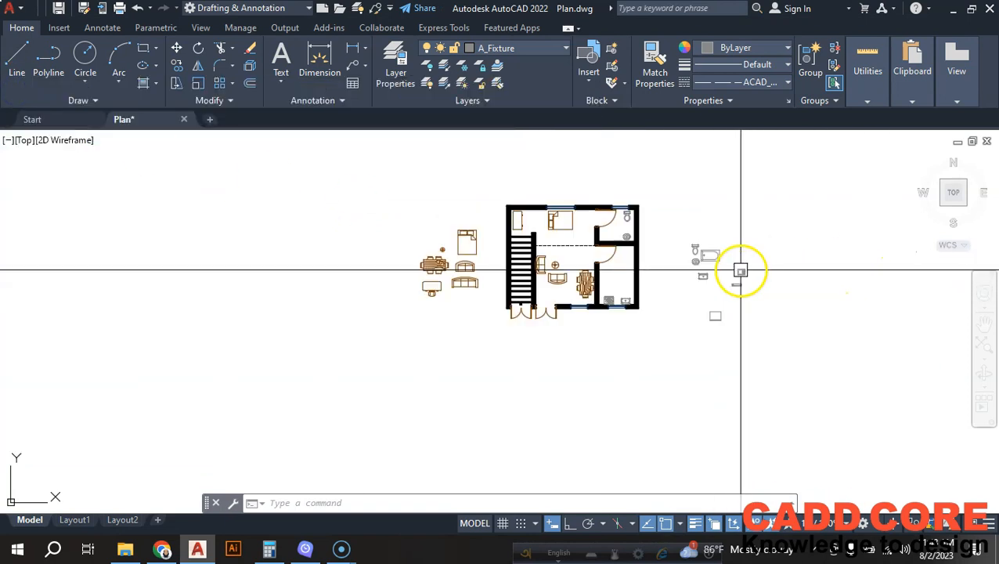
scroll(561, 287, "up", 2)
scroll(386, 223, "up", 2)
scroll(364, 252, "down", 4)
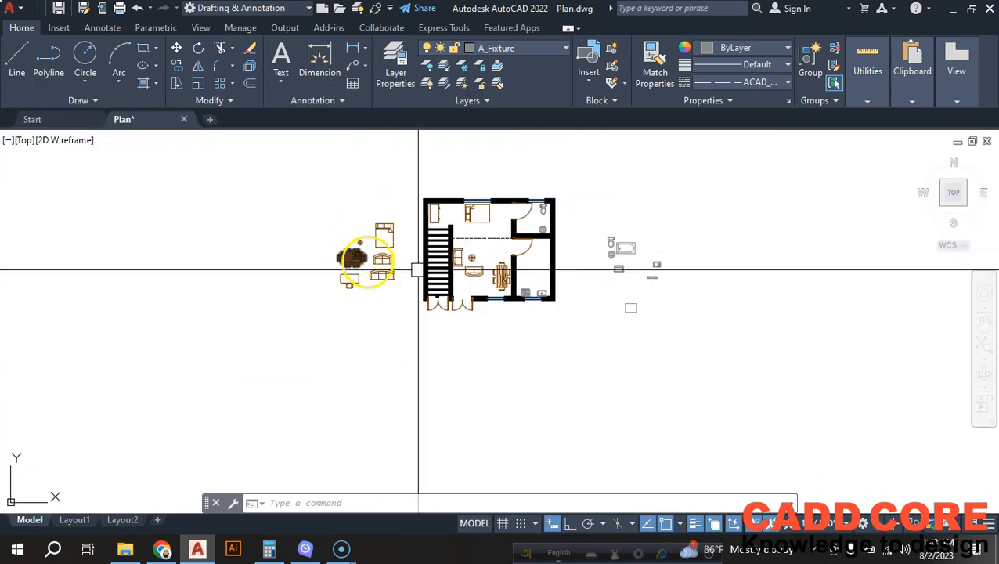
scroll(619, 259, "up", 2)
mouse_move(566, 289)
middle_mouse_down()
mouse_move(623, 304)
mouse_move(598, 298)
middle_mouse_up()
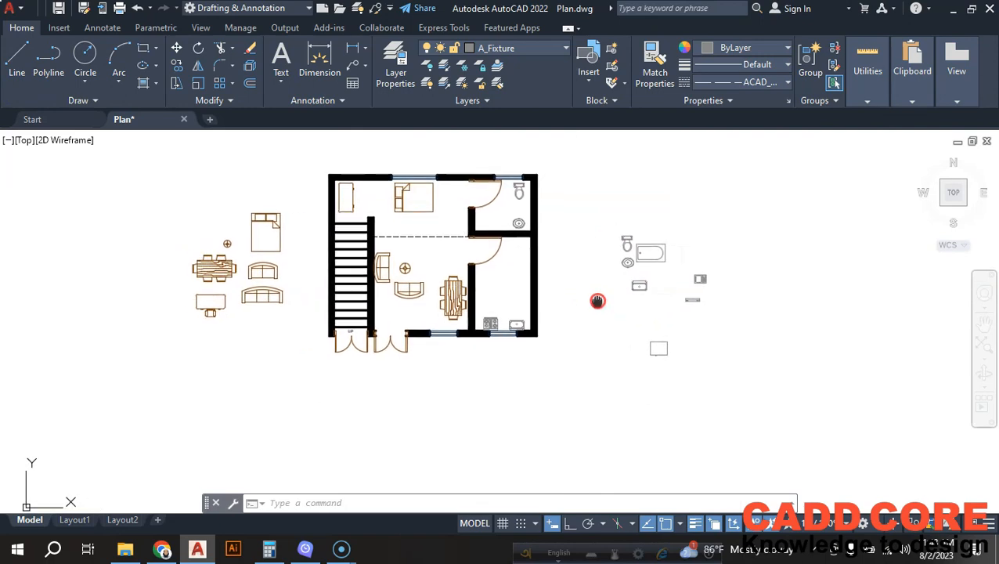